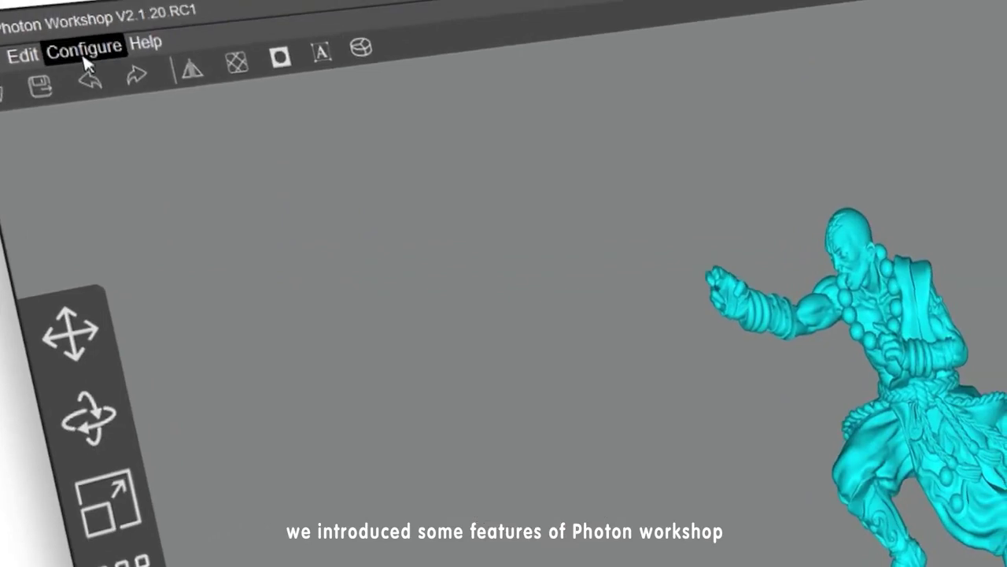
- Preview the Configure > Machine Type options, browse the Anycubic Photon download page, then launch Photon Workshop
{"action": "left_click", "coordinate": [88, 51]}
{"action": "mouse_move", "coordinate": [177, 77]}
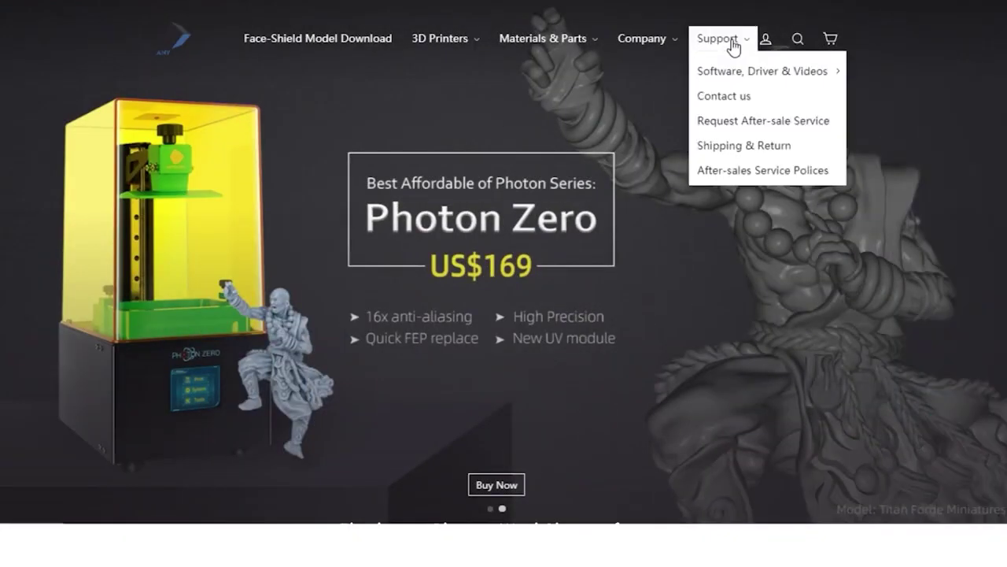
{"action": "mouse_move", "coordinate": [733, 79]}
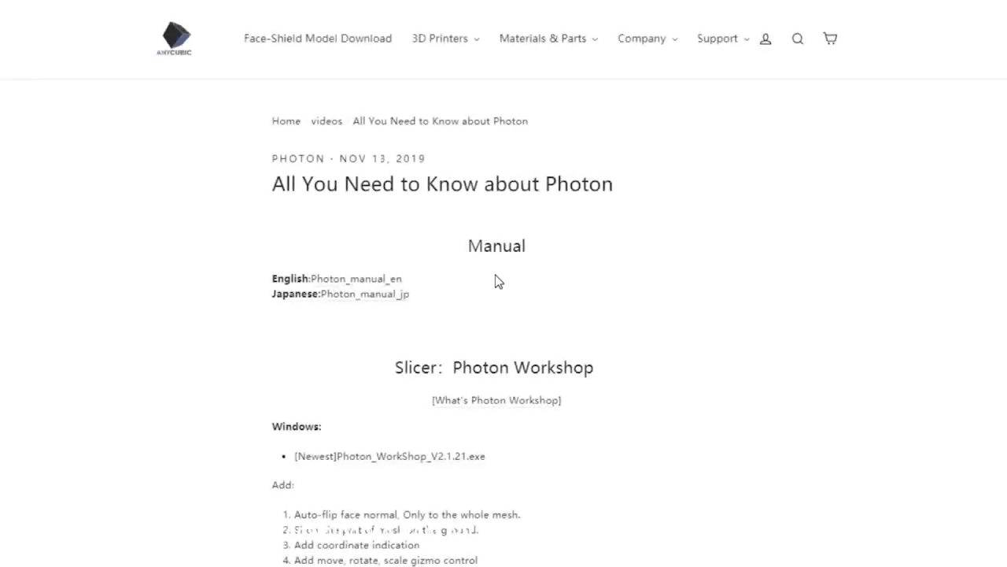
{"action": "scroll", "coordinate": [498, 281], "scroll_direction": "down", "scroll_amount": 3}
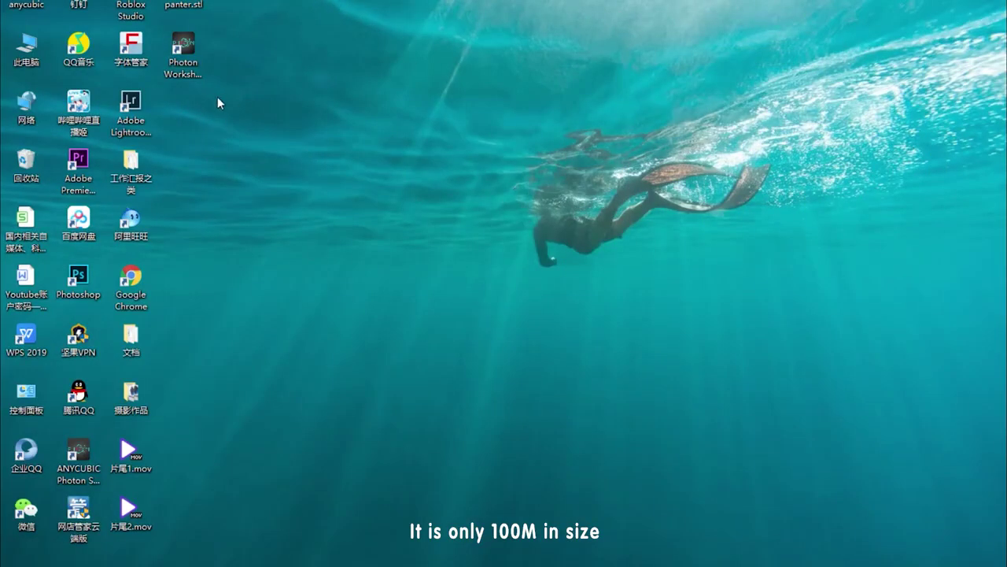
{"action": "double_click", "coordinate": [201, 75]}
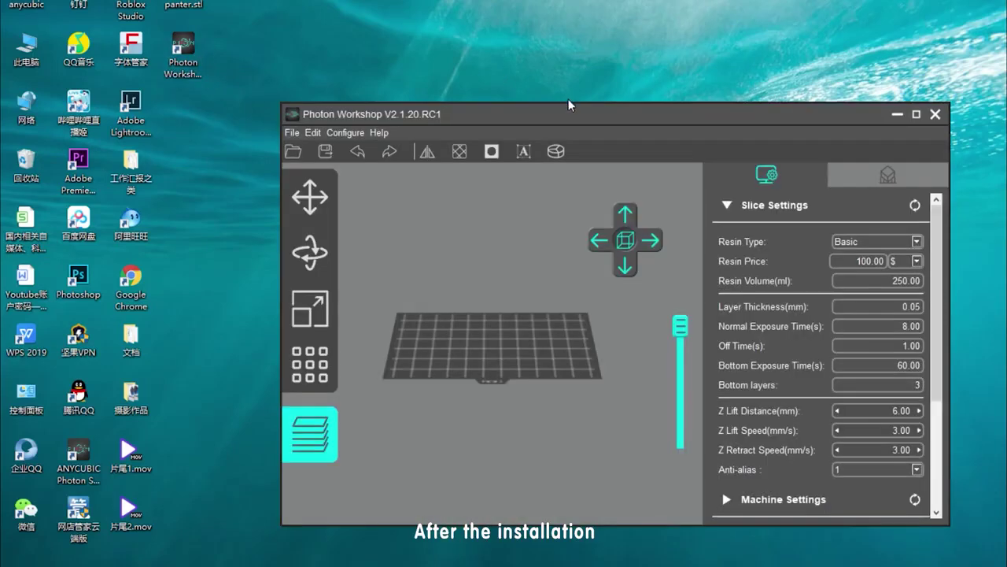
- Stretch the Photon Workshop window to the screen edges and drop panter.stl onto the build plate
{"action": "left_click_drag", "start_coordinate": [569, 102], "coordinate": [579, 1]}
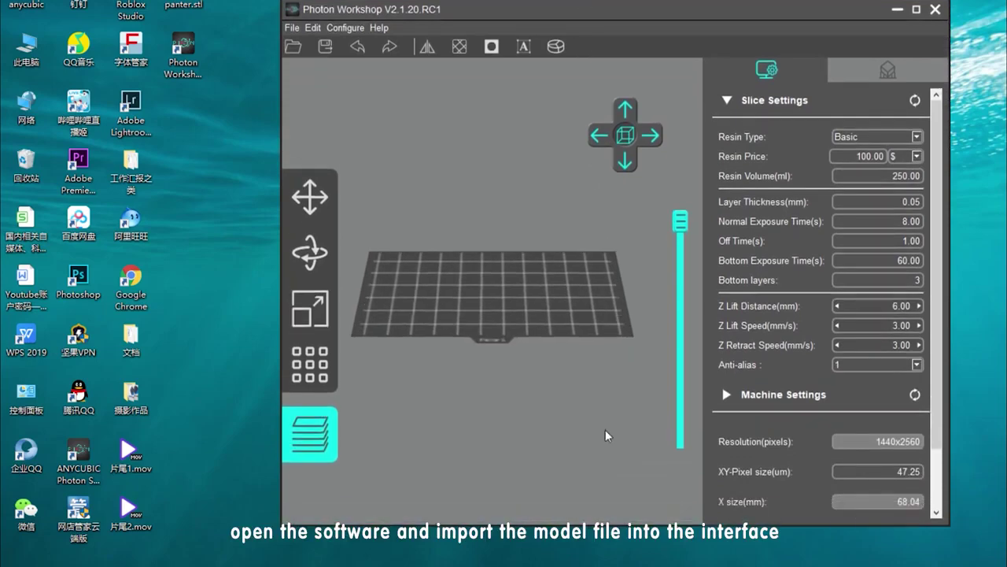
{"action": "left_click_drag", "start_coordinate": [581, 522], "coordinate": [581, 541]}
{"action": "left_click_drag", "start_coordinate": [950, 282], "coordinate": [1006, 282]}
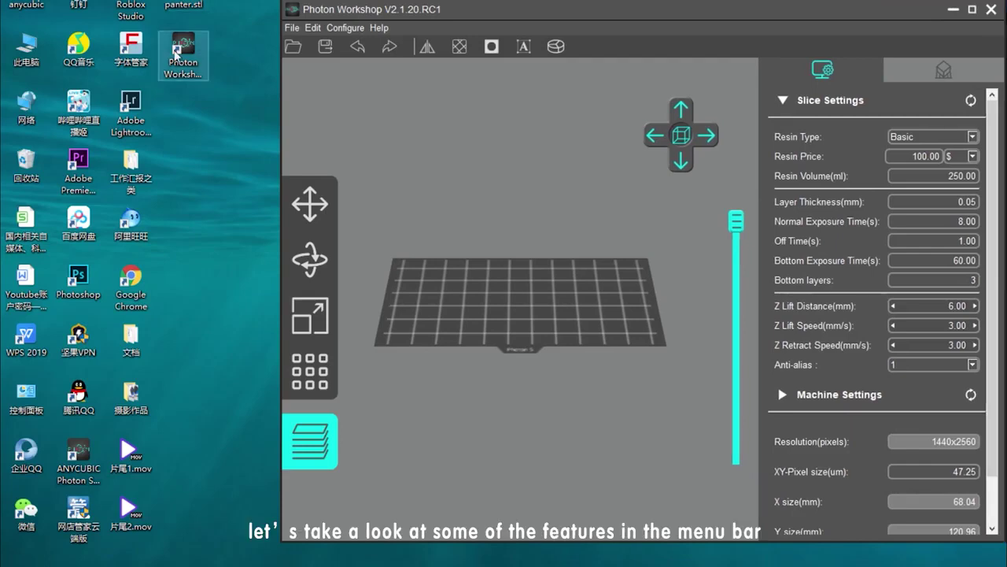
{"action": "left_click_drag", "start_coordinate": [178, 16], "coordinate": [440, 162]}
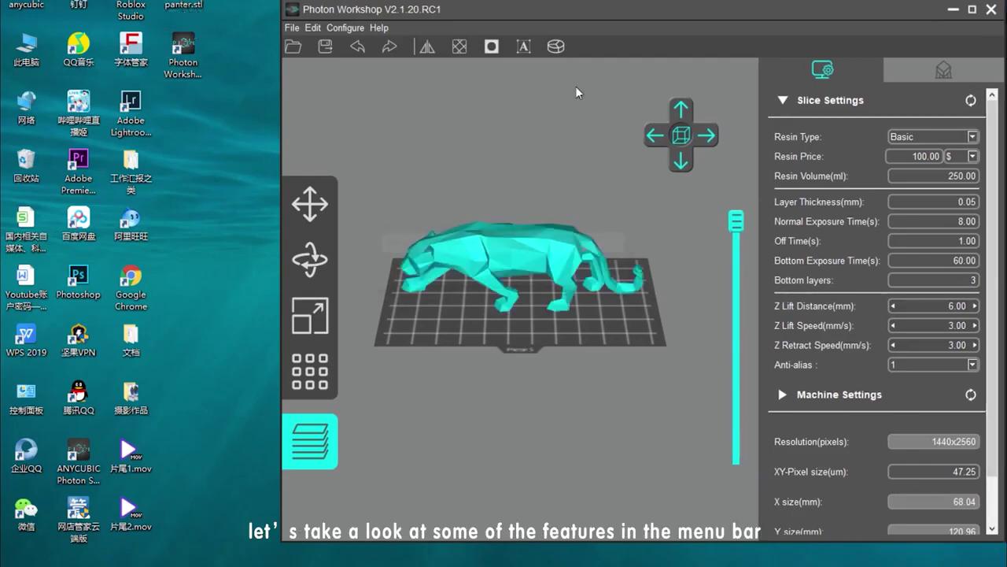
{"action": "left_click_drag", "start_coordinate": [544, 355], "coordinate": [614, 349]}
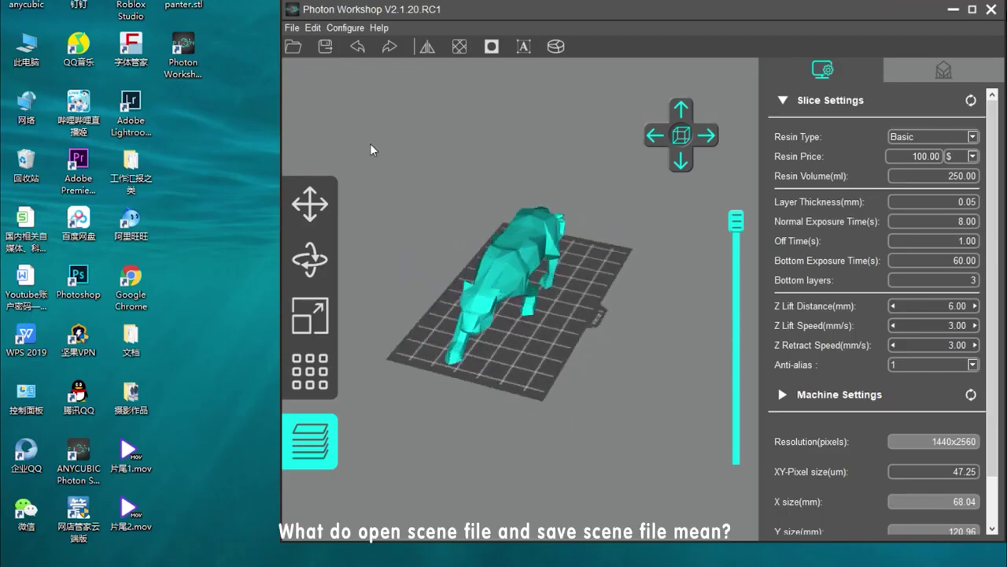
- Scale the panther proportionally down to 86.11% by reducing its Y length
{"action": "left_click", "coordinate": [292, 29]}
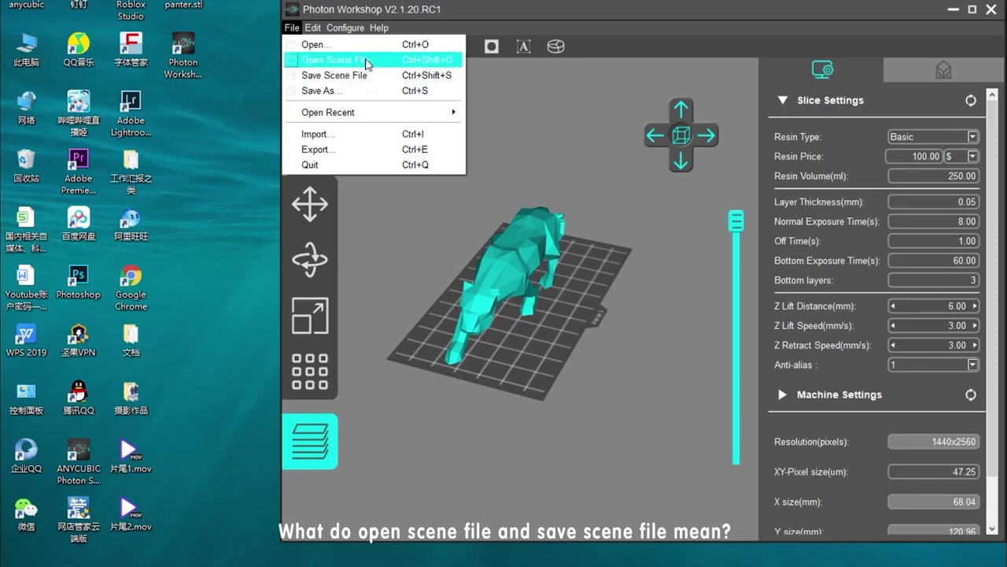
{"action": "left_click", "coordinate": [473, 11]}
{"action": "left_click", "coordinate": [310, 318]}
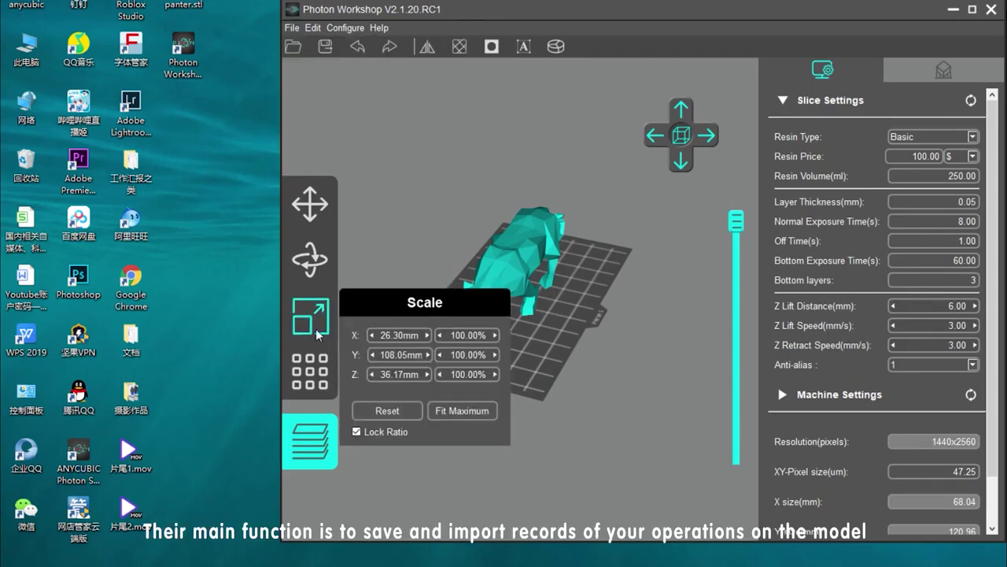
{"action": "left_click", "coordinate": [373, 355]}
{"action": "left_click", "coordinate": [373, 356]}
{"action": "left_click", "coordinate": [372, 356]}
{"action": "left_click", "coordinate": [373, 355]}
{"action": "left_click", "coordinate": [373, 355]}
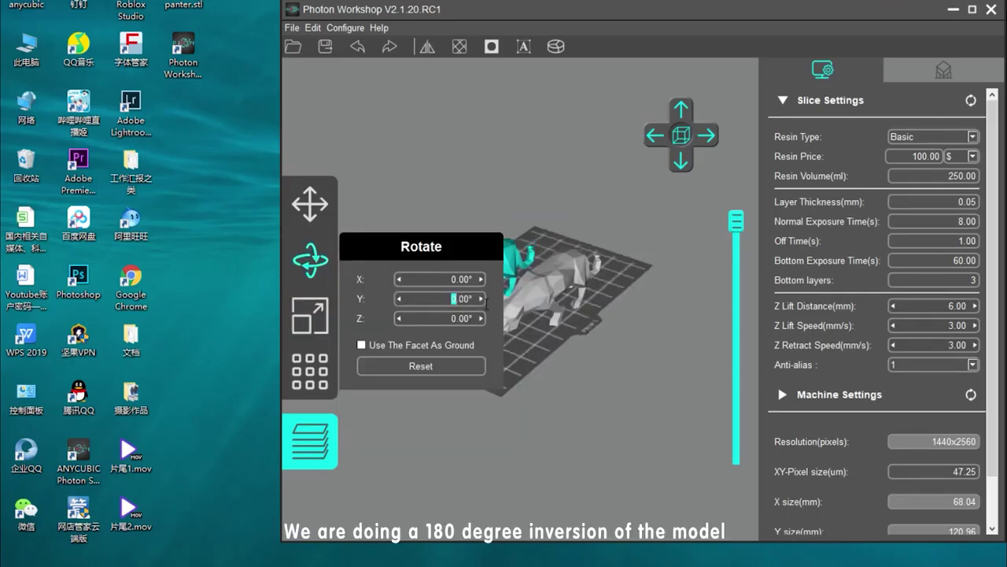
- Rotate the panther 180° about Y to flip it upside down
{"action": "type", "text": "180"}
{"action": "key", "text": "Return"}
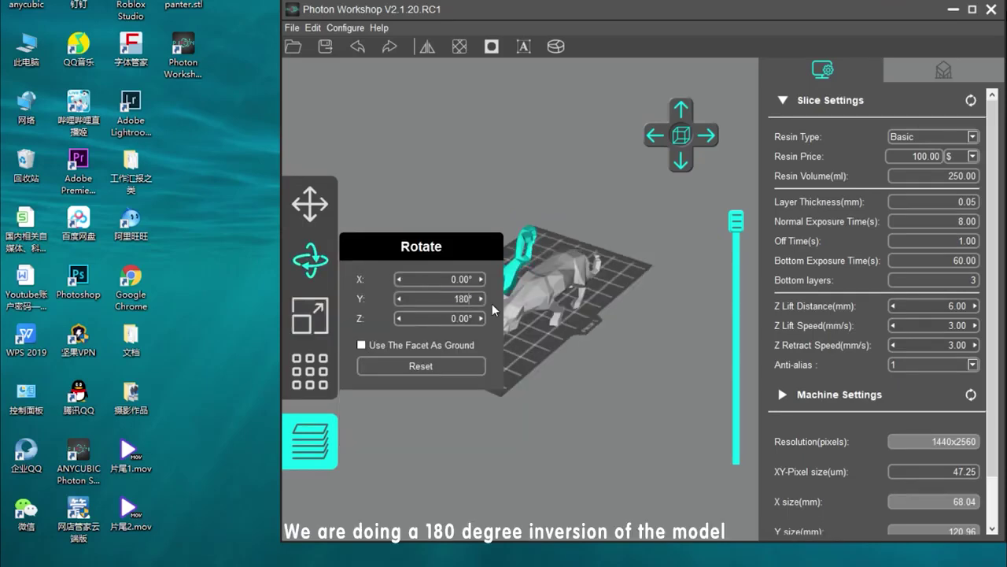
{"action": "left_click", "coordinate": [319, 273]}
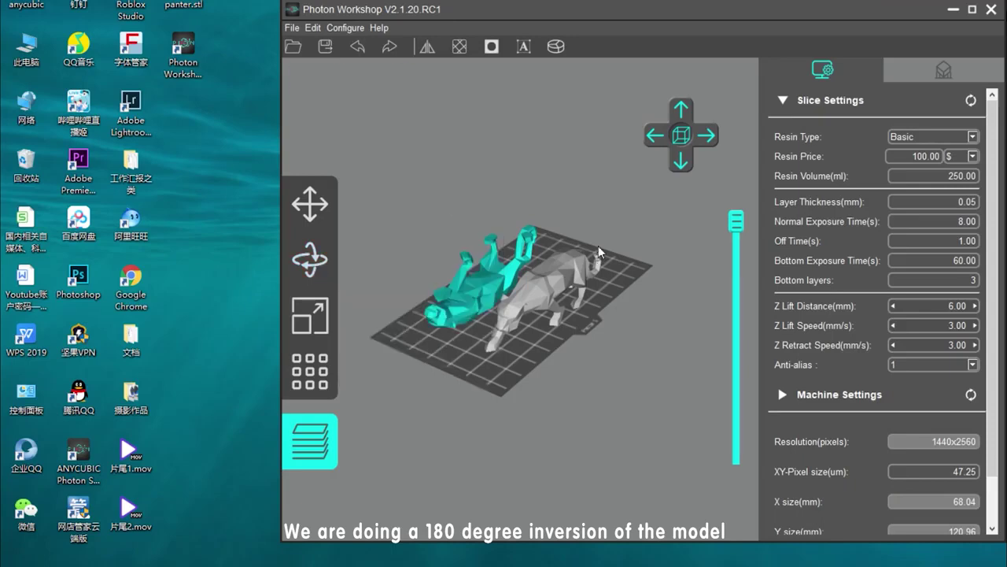
{"action": "left_click_drag", "start_coordinate": [616, 217], "coordinate": [356, 69]}
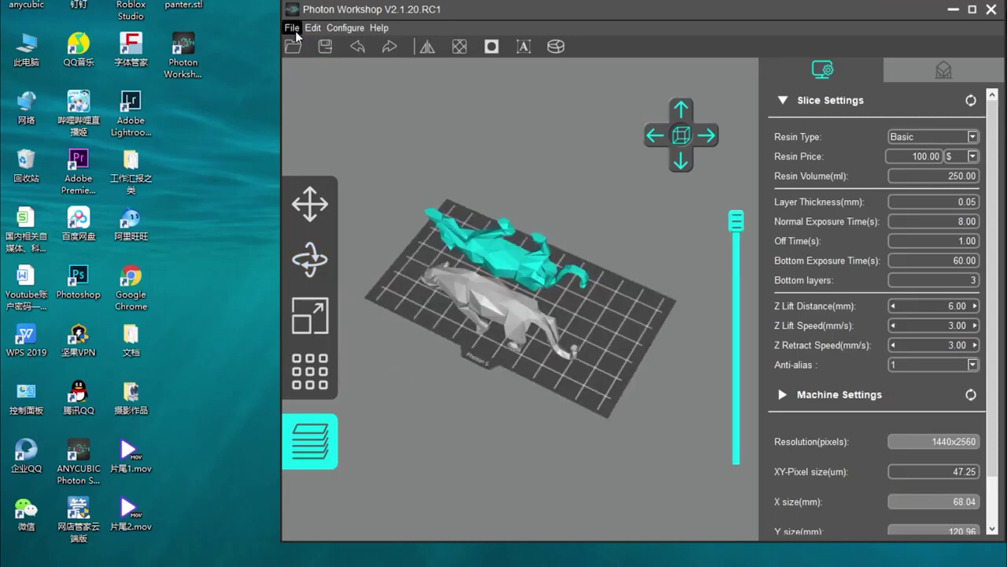
- Save the scene as 1.scene on the desktop
{"action": "left_click", "coordinate": [292, 29]}
{"action": "left_click", "coordinate": [323, 71]}
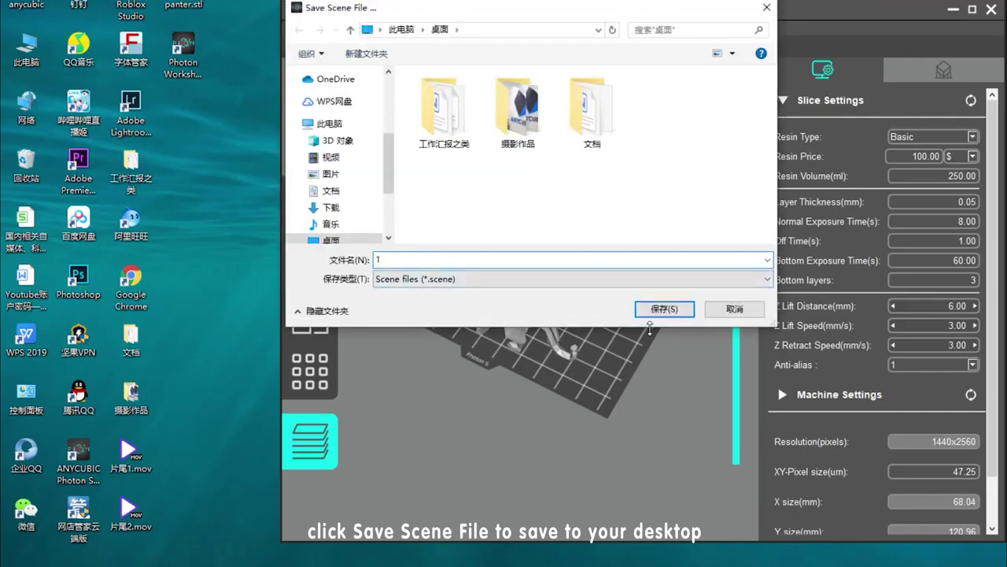
{"action": "left_click", "coordinate": [654, 310]}
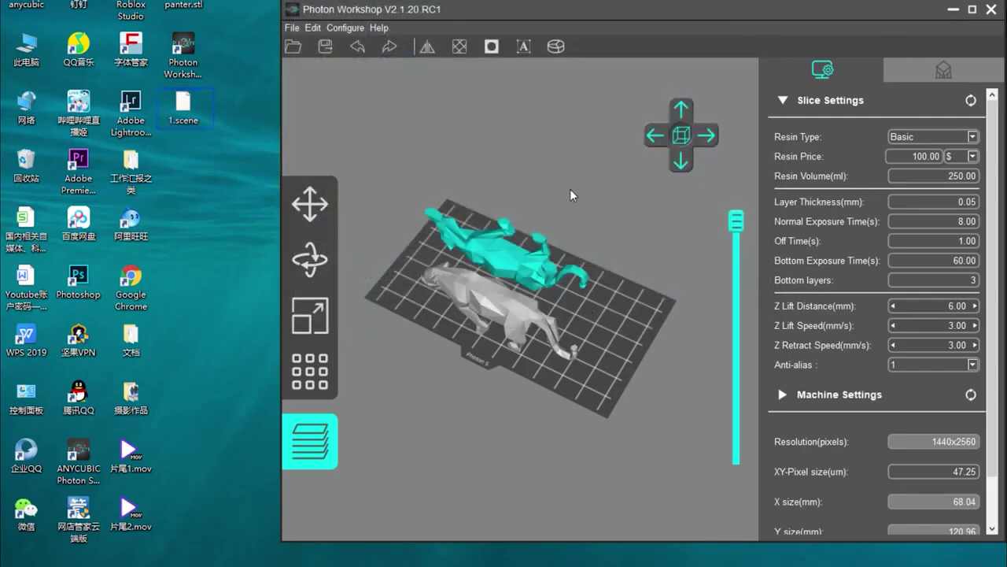
- Close Photon Workshop and reopen it from the saved 1.scene file
{"action": "left_click", "coordinate": [991, 9]}
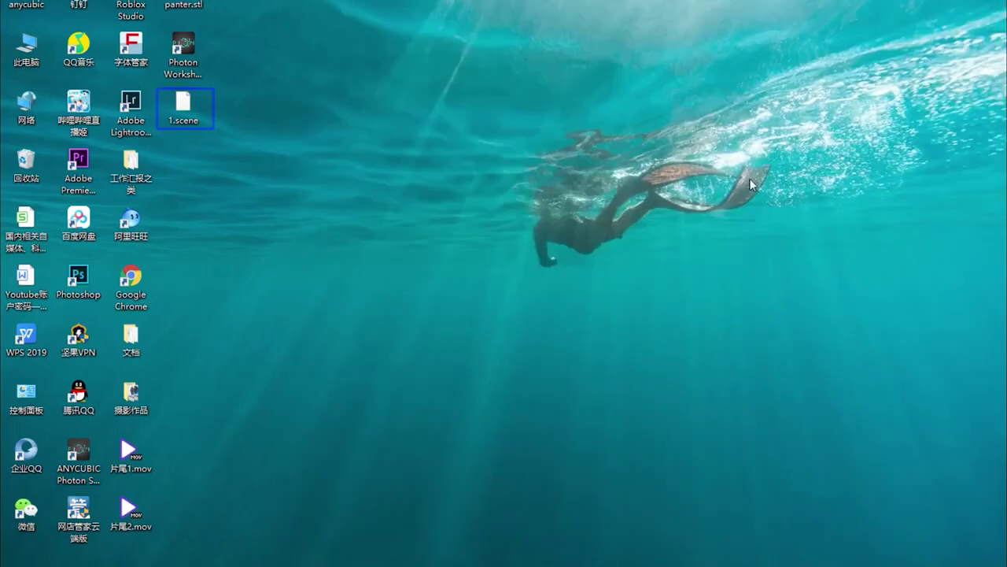
{"action": "right_click", "coordinate": [533, 242]}
{"action": "left_click", "coordinate": [213, 82]}
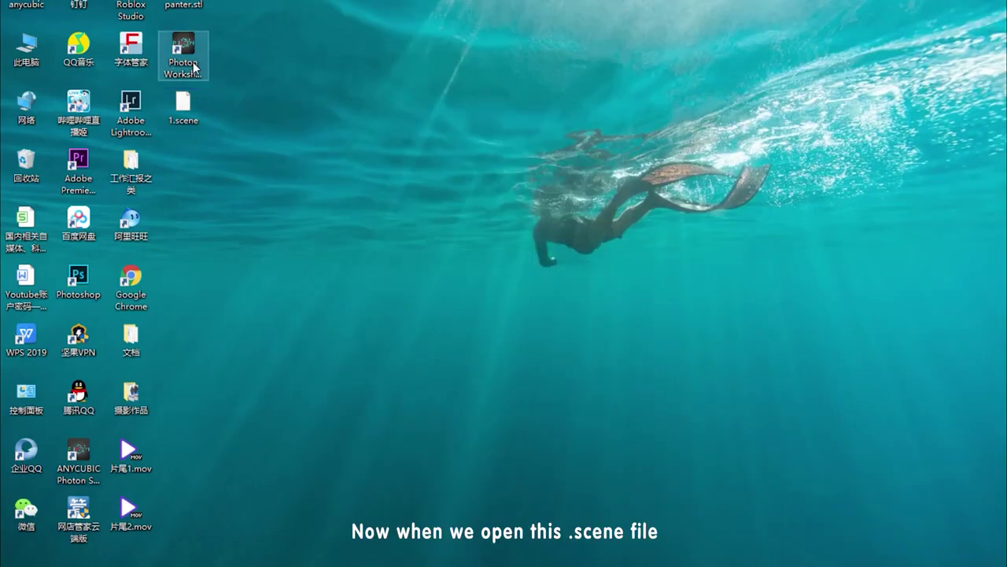
{"action": "double_click", "coordinate": [182, 106]}
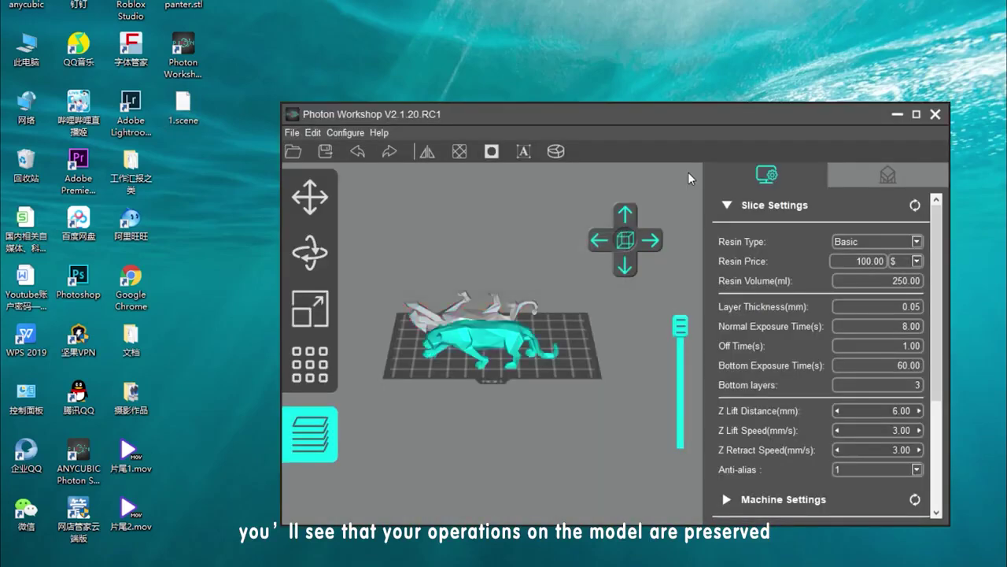
{"action": "left_click_drag", "start_coordinate": [603, 116], "coordinate": [670, 117]}
- Delete both panthers from the plate and reload 1.scene via Open Scene File
{"action": "right_click_drag", "start_coordinate": [542, 328], "coordinate": [612, 396]}
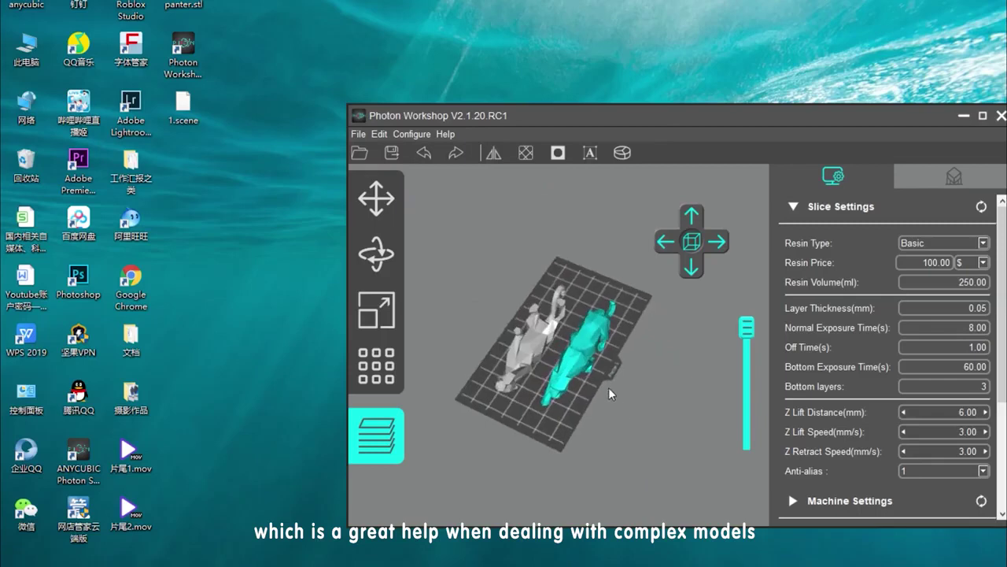
{"action": "key", "text": "Delete"}
{"action": "key", "text": "Delete"}
{"action": "left_click", "coordinate": [358, 134]}
{"action": "left_click", "coordinate": [384, 166]}
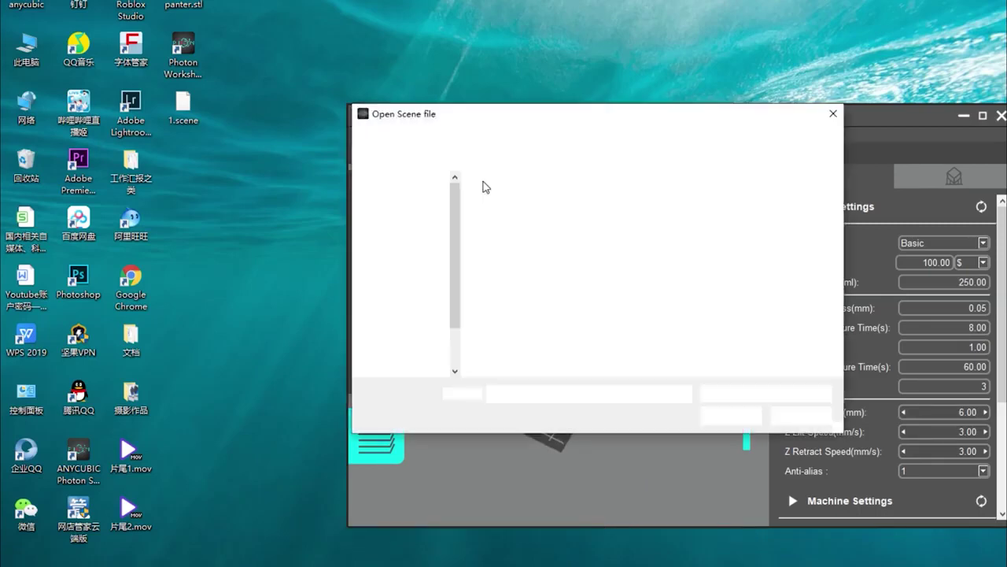
{"action": "double_click", "coordinate": [725, 213]}
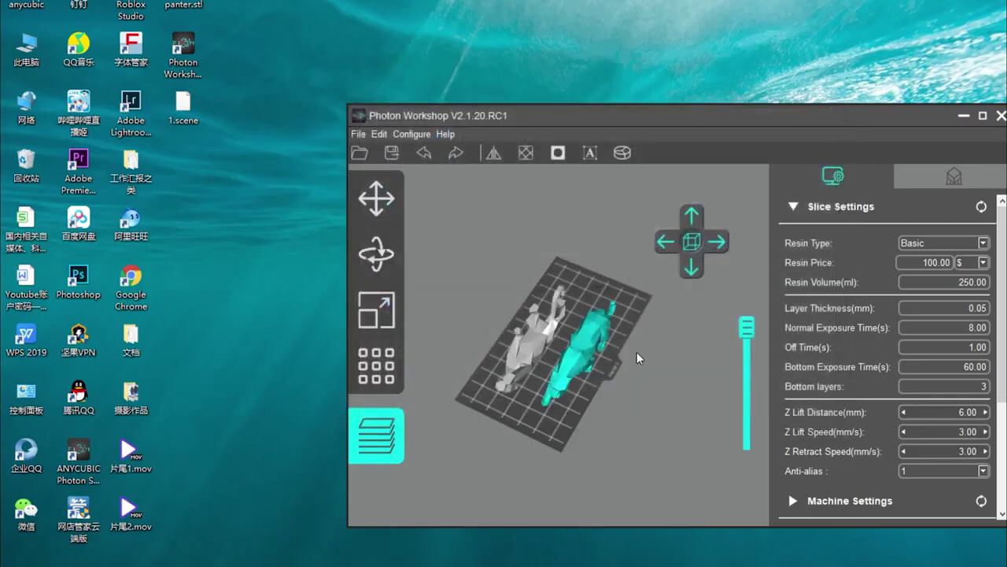
{"action": "left_click_drag", "start_coordinate": [474, 359], "coordinate": [216, 317]}
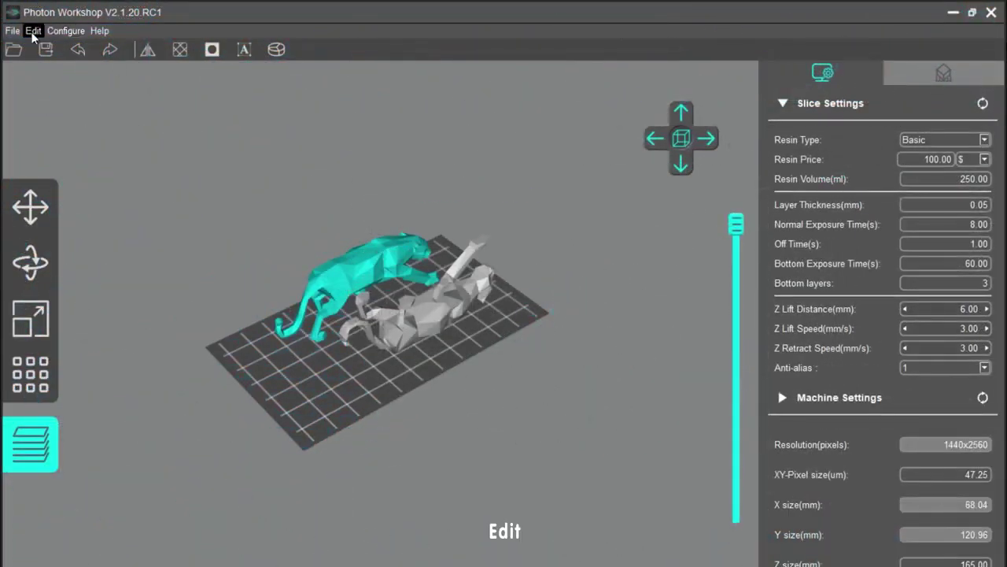
- Delete the cyan panther model with Edit > Del
{"action": "left_click", "coordinate": [33, 30]}
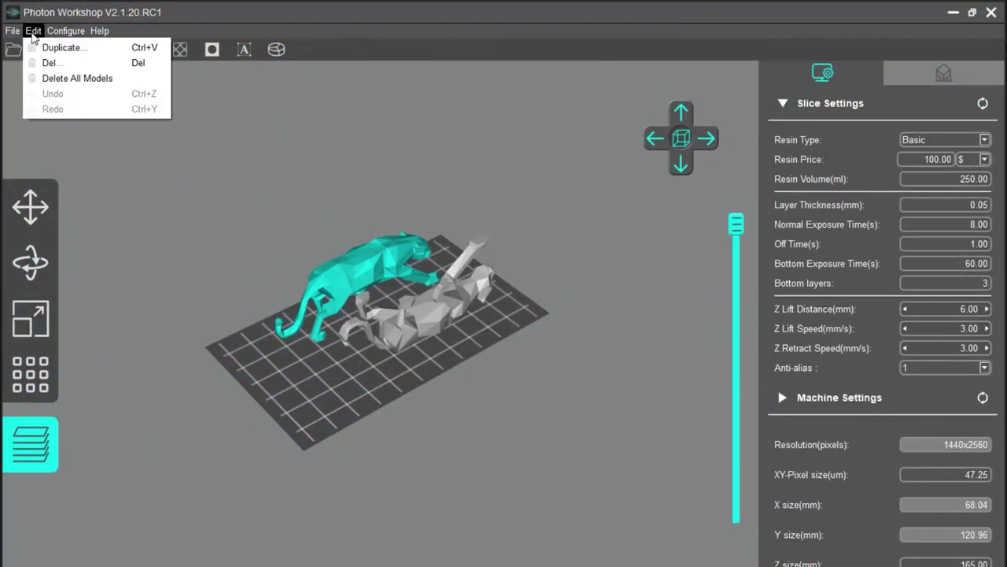
{"action": "left_click", "coordinate": [364, 215]}
{"action": "left_click", "coordinate": [35, 31]}
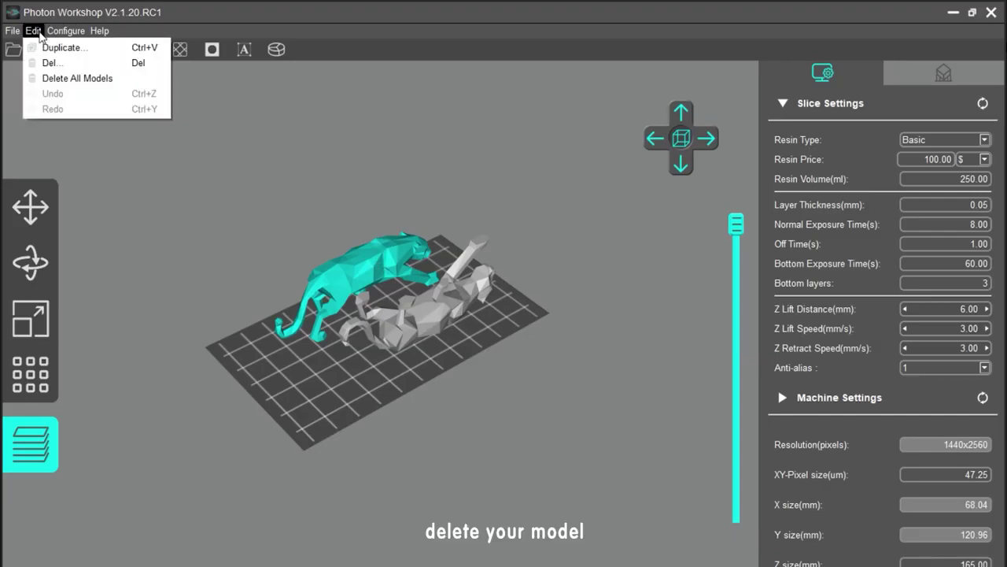
{"action": "left_click", "coordinate": [46, 62]}
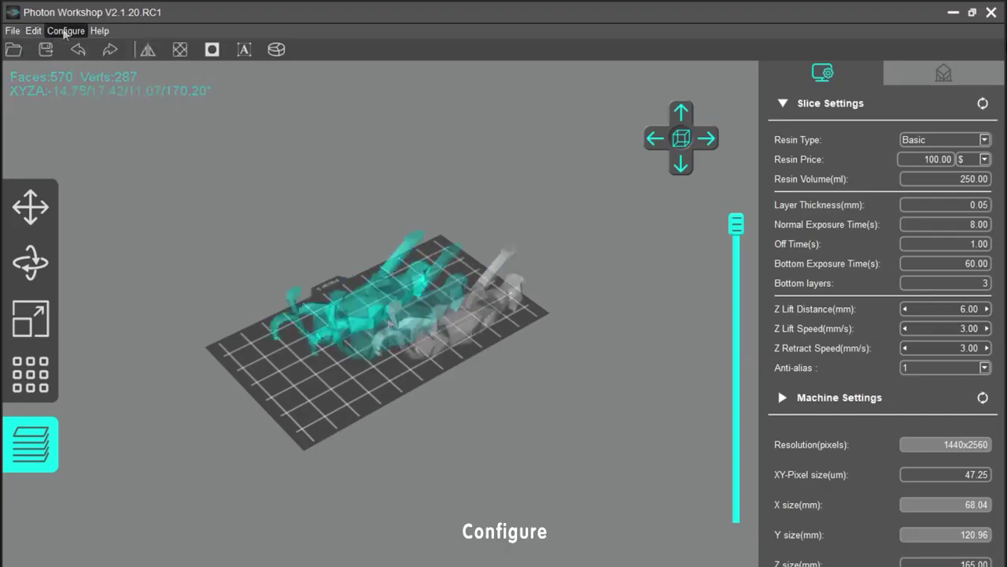
- Switch the machine type to Photon, then Photon Zero, and finally back to Photon S
{"action": "left_click", "coordinate": [65, 31]}
{"action": "mouse_move", "coordinate": [57, 50]}
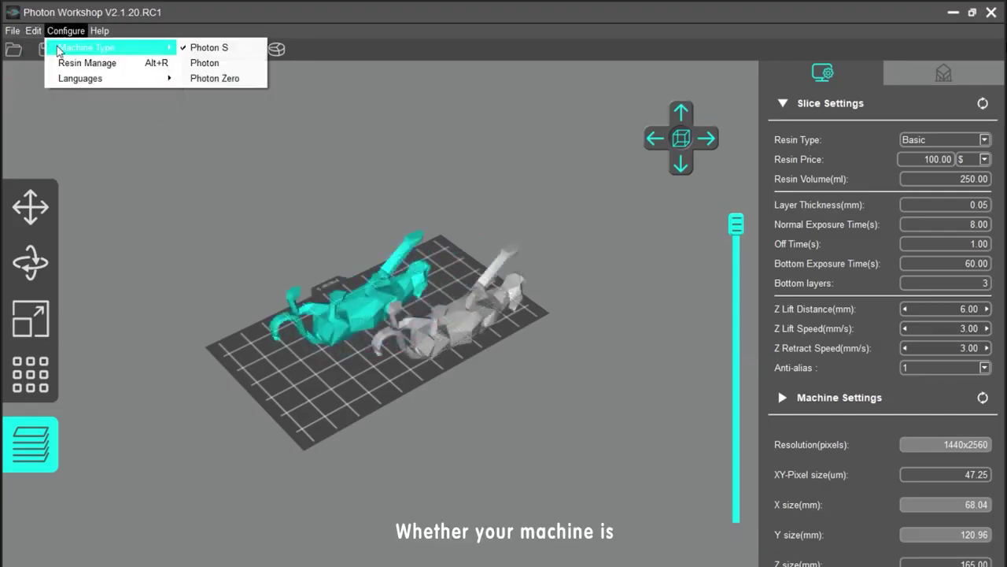
{"action": "left_click", "coordinate": [213, 63]}
{"action": "left_click", "coordinate": [65, 31]}
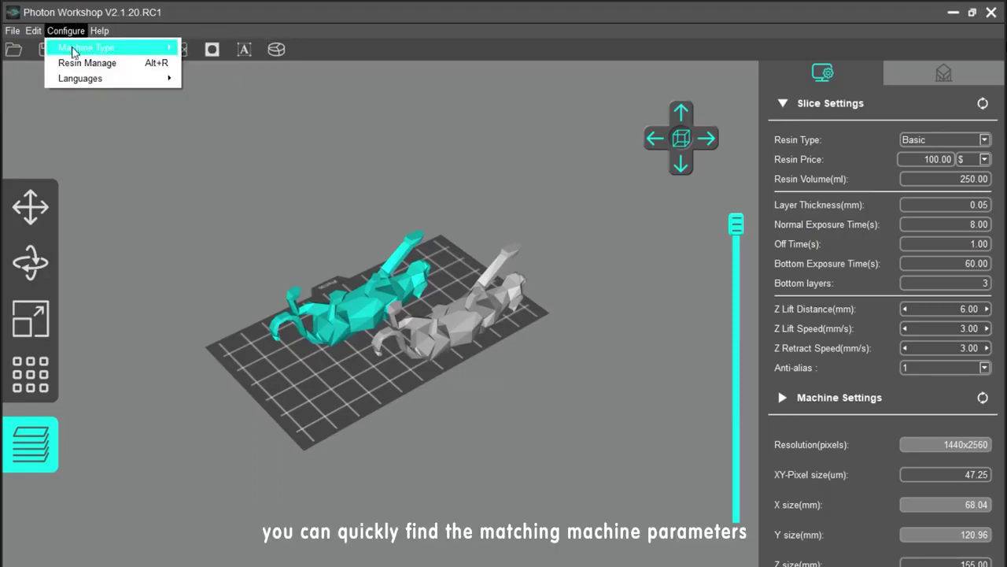
{"action": "mouse_move", "coordinate": [73, 49]}
{"action": "left_click", "coordinate": [192, 81]}
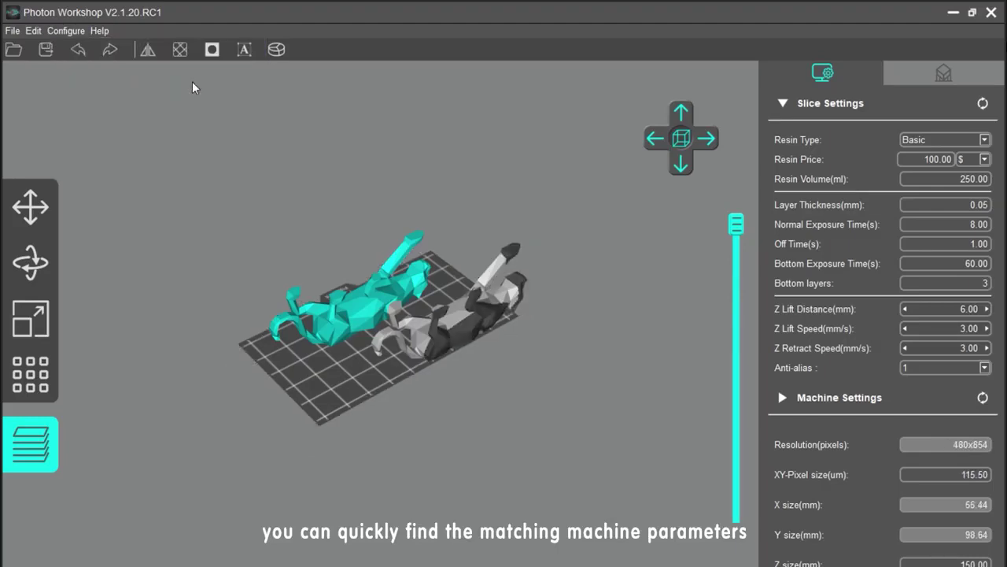
{"action": "left_click", "coordinate": [69, 33]}
{"action": "mouse_move", "coordinate": [85, 52]}
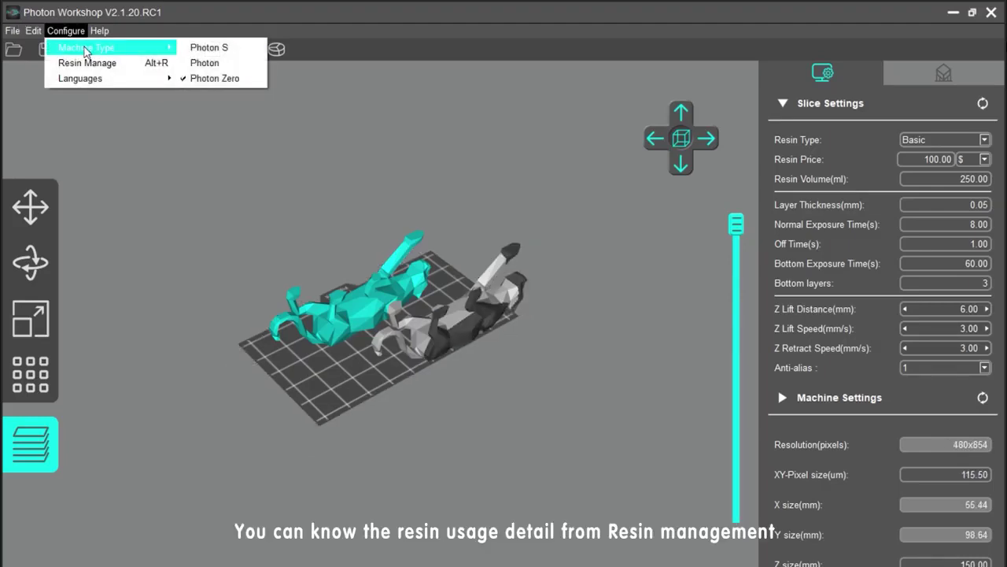
{"action": "left_click", "coordinate": [193, 48]}
{"action": "left_click", "coordinate": [61, 33]}
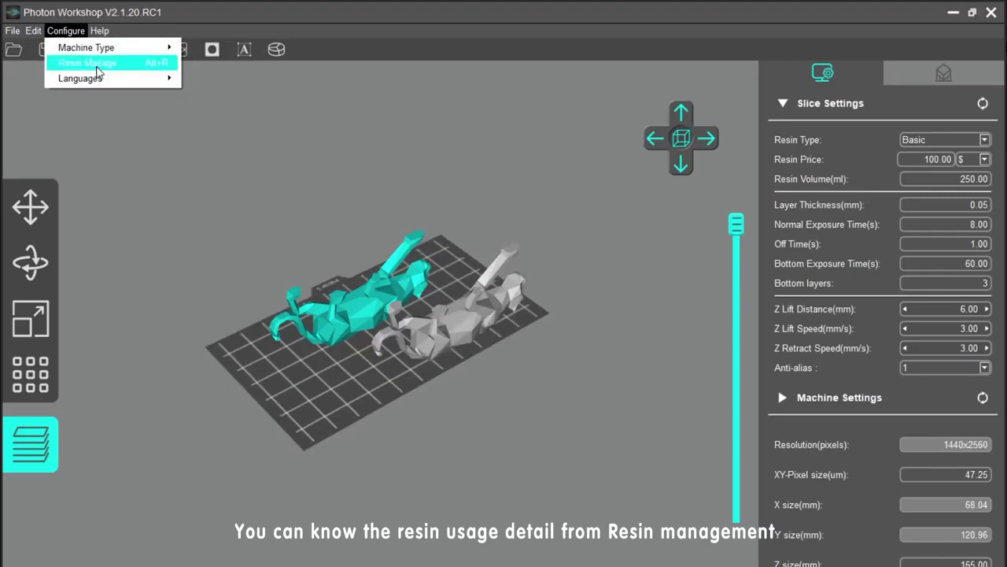
- Review the Custom resin preset in Resin Manage, close it, and open the Mirror options
{"action": "left_click", "coordinate": [88, 63]}
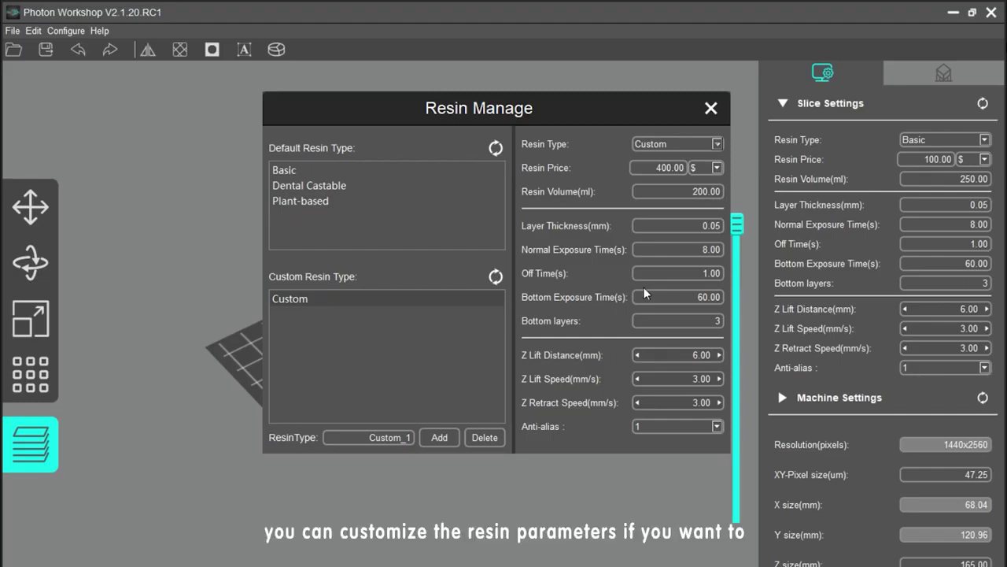
{"action": "left_click_drag", "start_coordinate": [592, 107], "coordinate": [622, 98]}
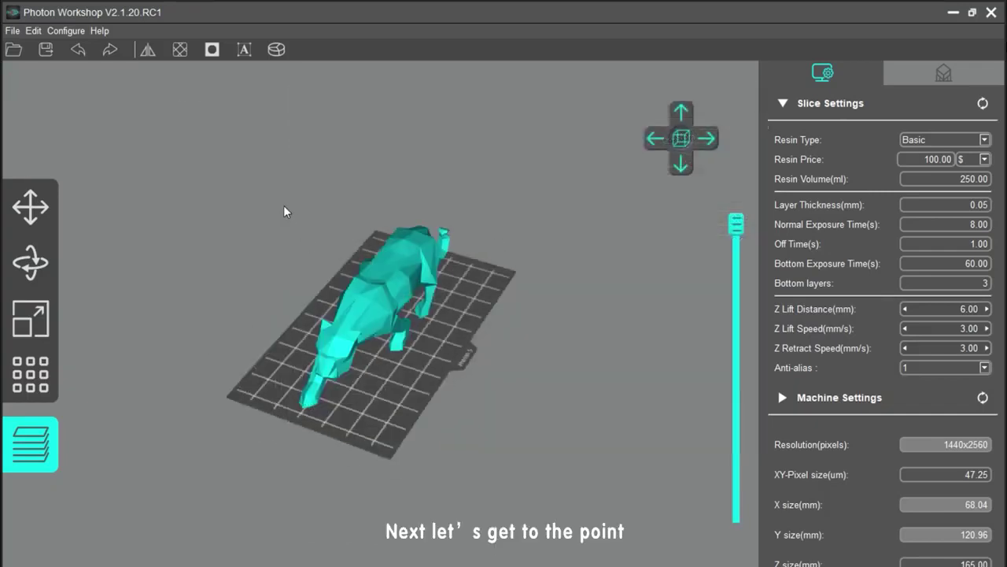
{"action": "left_click", "coordinate": [145, 53]}
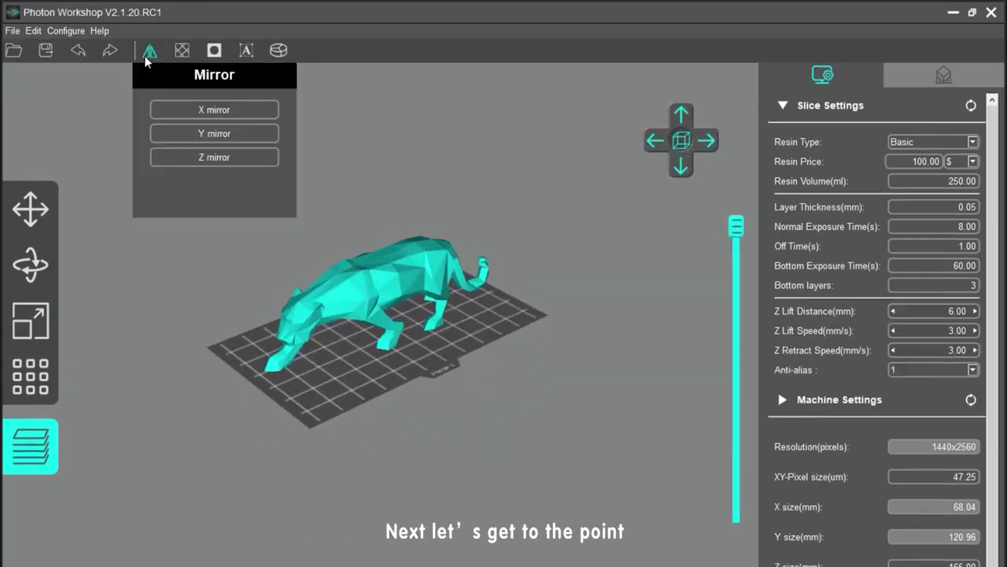
- Try Z, Y and X mirroring on the panther, then close the Mirror options
{"action": "left_click", "coordinate": [166, 108]}
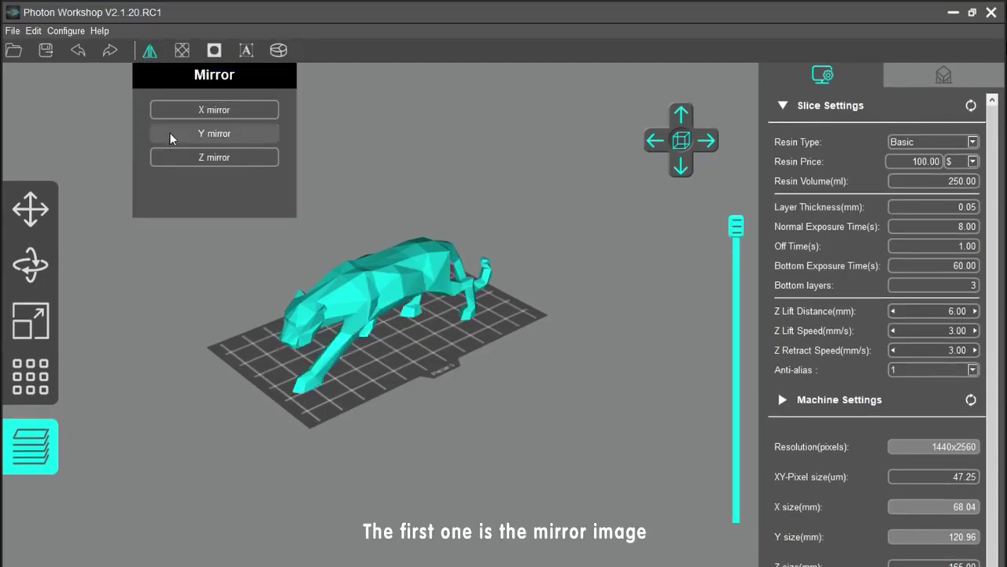
{"action": "left_click", "coordinate": [174, 159]}
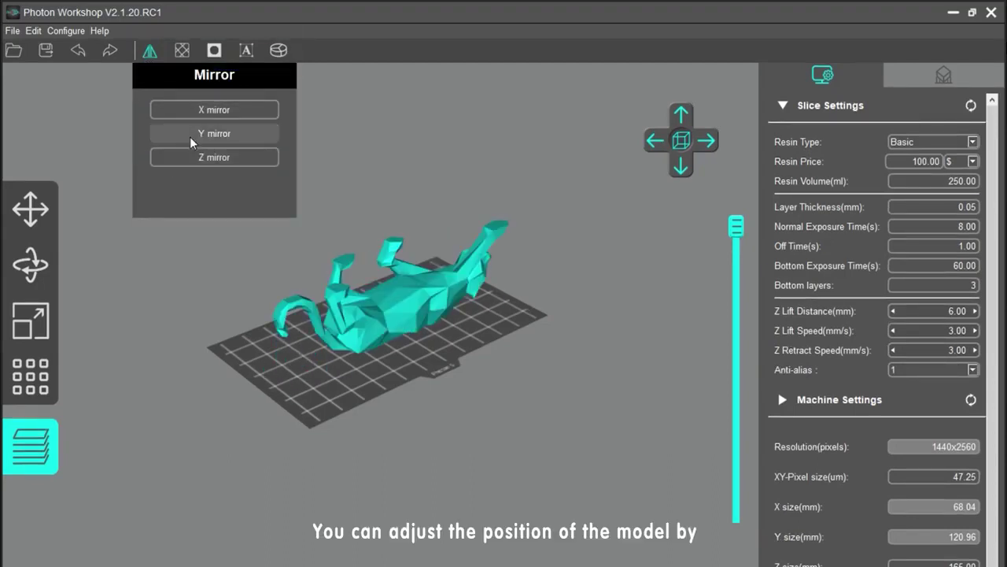
{"action": "left_click", "coordinate": [190, 136]}
{"action": "left_click", "coordinate": [192, 116]}
{"action": "left_click", "coordinate": [226, 113]}
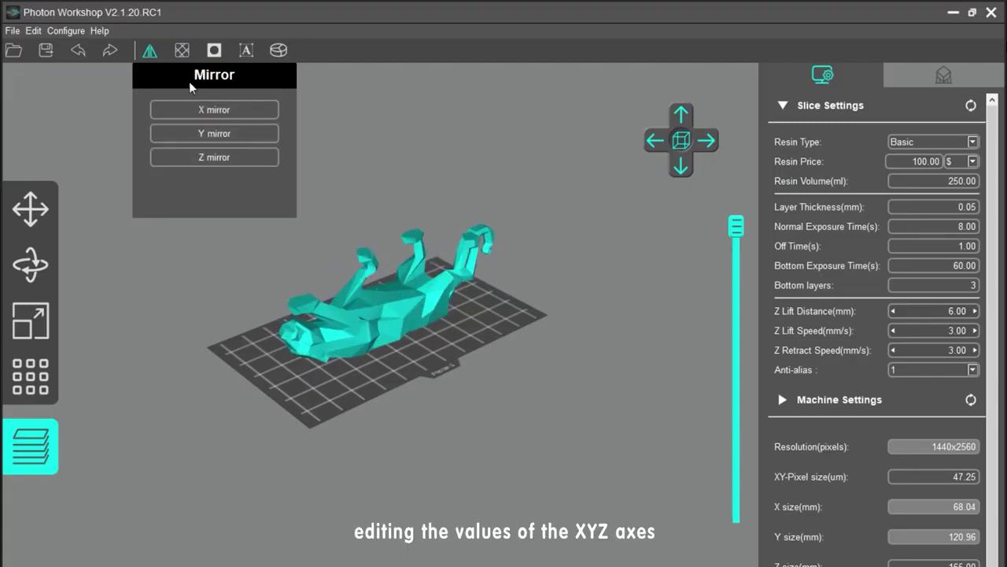
{"action": "left_click", "coordinate": [150, 51]}
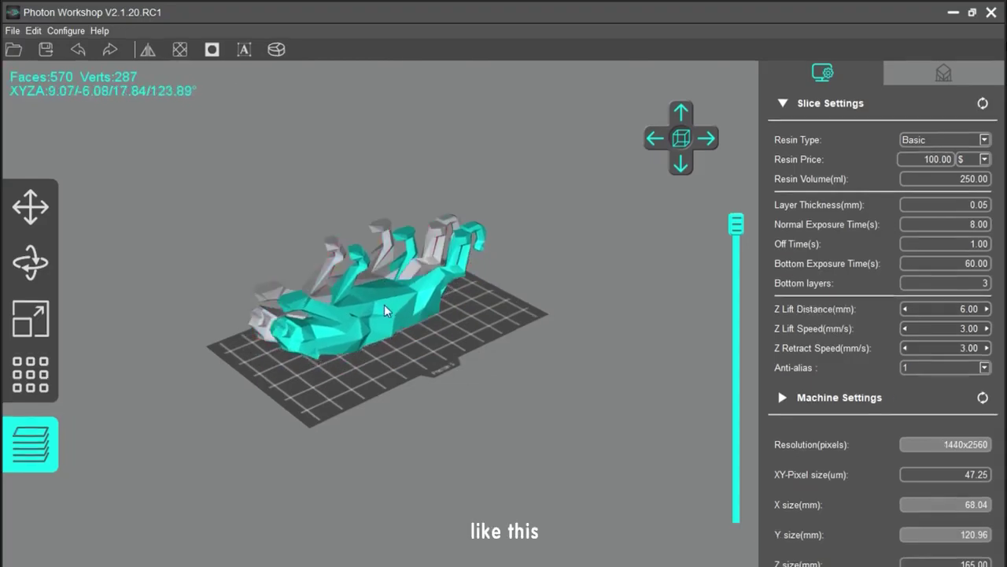
- Flip the panther back upright with the Z mirror
{"action": "left_click_drag", "start_coordinate": [384, 304], "coordinate": [408, 306]}
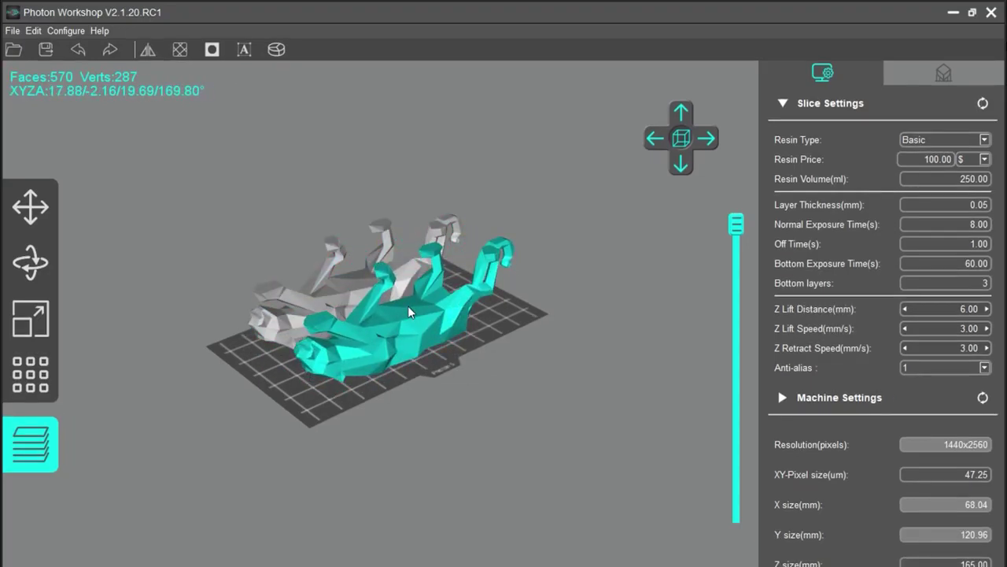
{"action": "left_click", "coordinate": [153, 49]}
{"action": "left_click", "coordinate": [196, 154]}
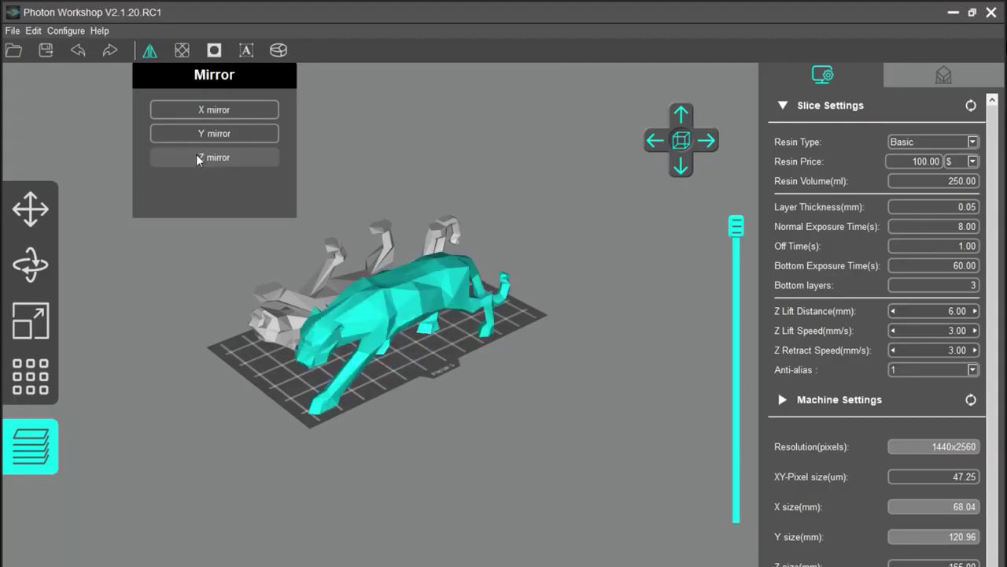
{"action": "left_click_drag", "start_coordinate": [238, 297], "coordinate": [356, 342]}
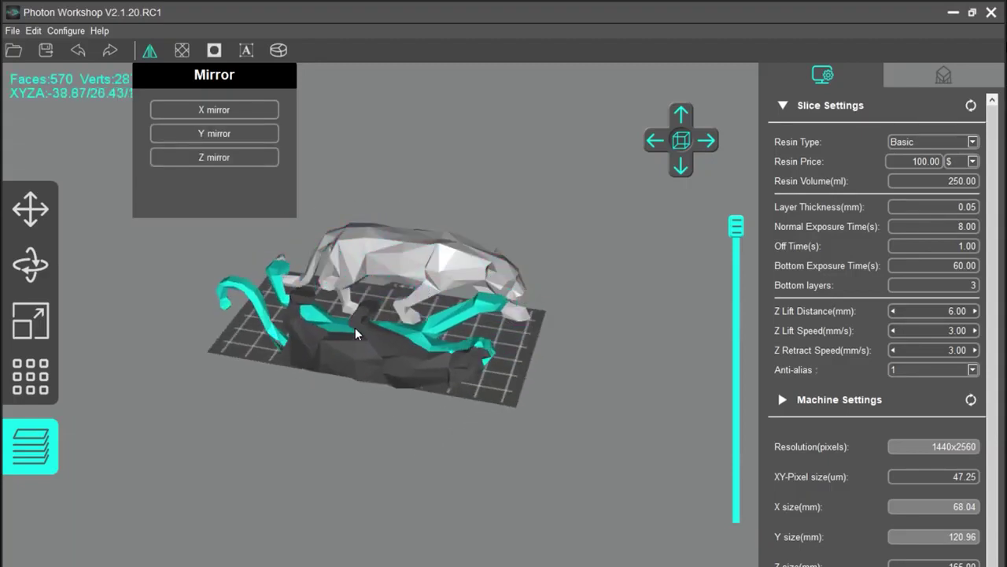
{"action": "left_click", "coordinate": [215, 156]}
{"action": "left_click_drag", "start_coordinate": [495, 175], "coordinate": [421, 185]}
- Mirror the panther along X six times in a row
{"action": "left_click", "coordinate": [241, 111]}
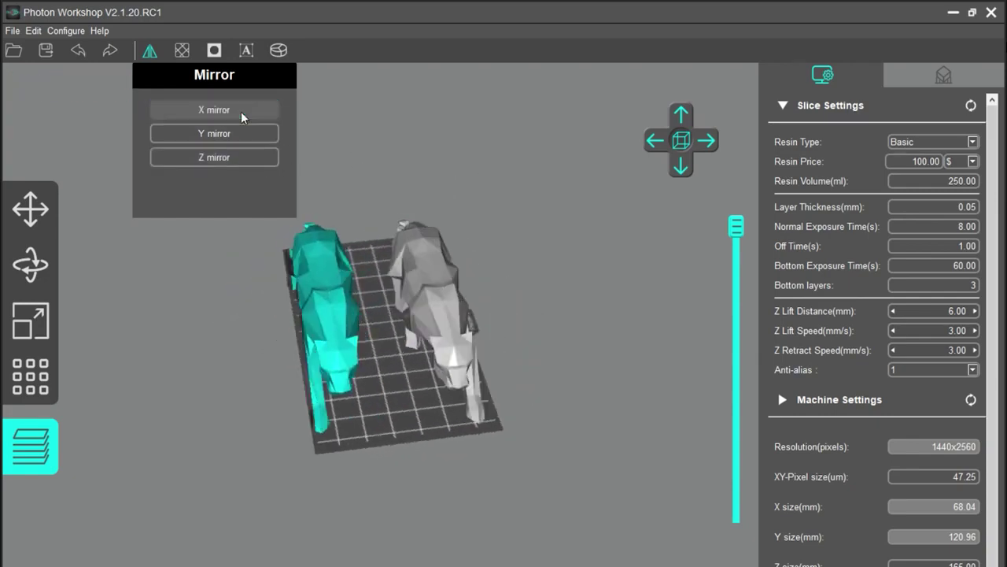
{"action": "left_click", "coordinate": [241, 110]}
{"action": "left_click", "coordinate": [241, 111]}
{"action": "left_click", "coordinate": [241, 111]}
{"action": "left_click", "coordinate": [241, 111]}
{"action": "left_click", "coordinate": [241, 111]}
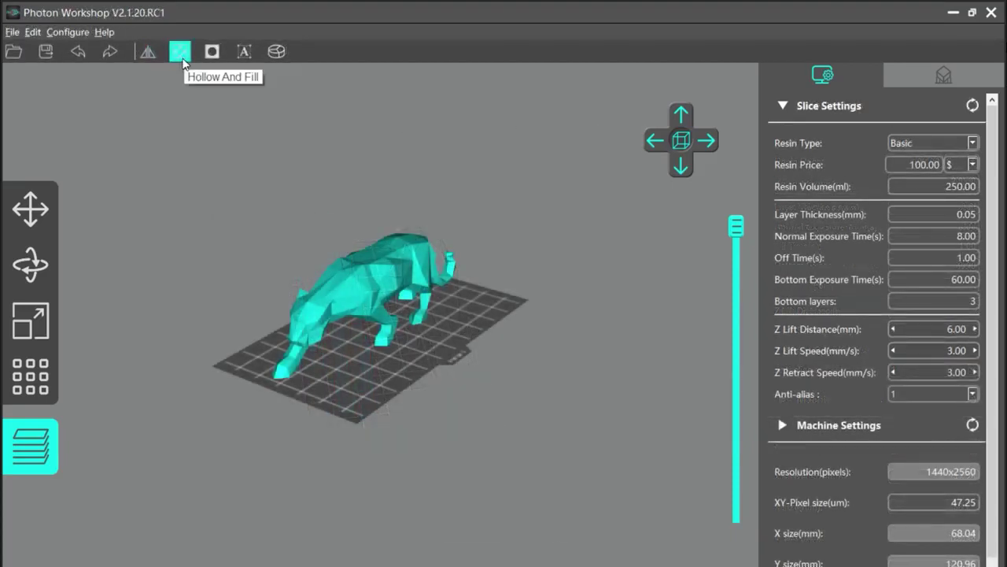
- Open Hollow And Fill and hide upper layers to preview the panther's interior
{"action": "left_click", "coordinate": [181, 56]}
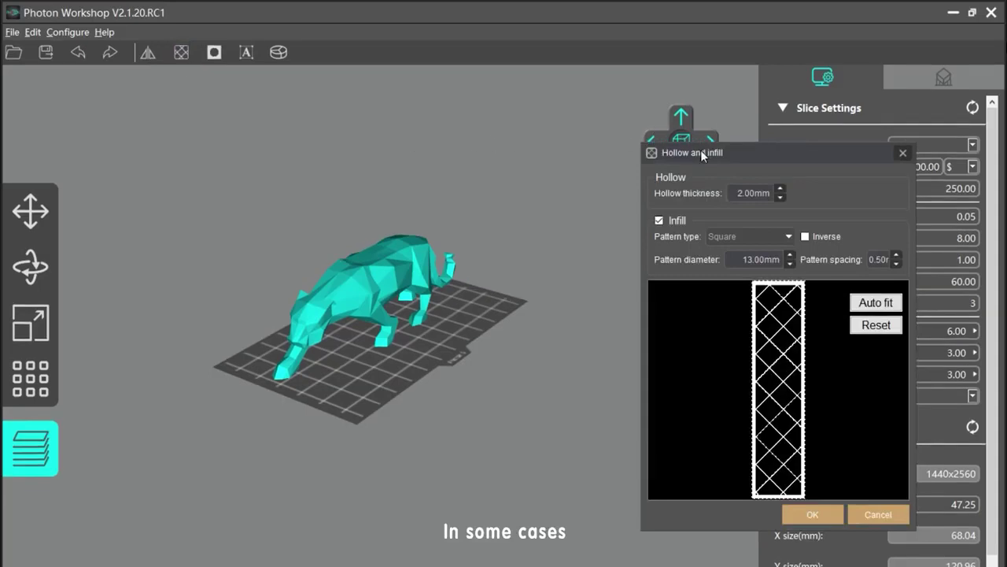
{"action": "left_click_drag", "start_coordinate": [701, 152], "coordinate": [459, 95]}
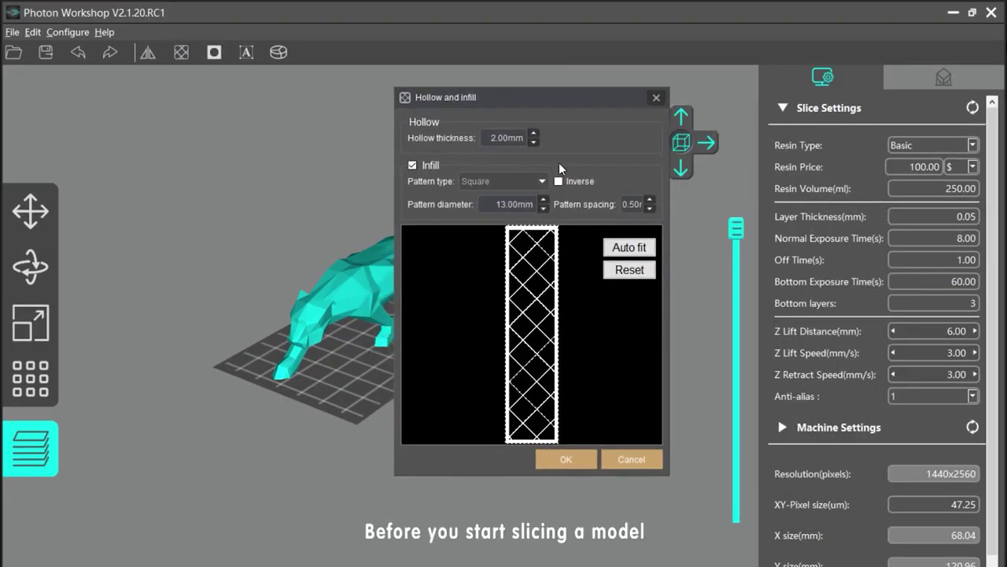
{"action": "left_click_drag", "start_coordinate": [568, 99], "coordinate": [568, 311]}
{"action": "left_click_drag", "start_coordinate": [735, 230], "coordinate": [736, 320]}
{"action": "left_click_drag", "start_coordinate": [557, 318], "coordinate": [606, 176]}
- Apply a 2.00mm shell with Hexagon infill, 14.00mm diameter and 2.50 spacing
{"action": "left_click", "coordinate": [586, 256]}
{"action": "left_click", "coordinate": [559, 276]}
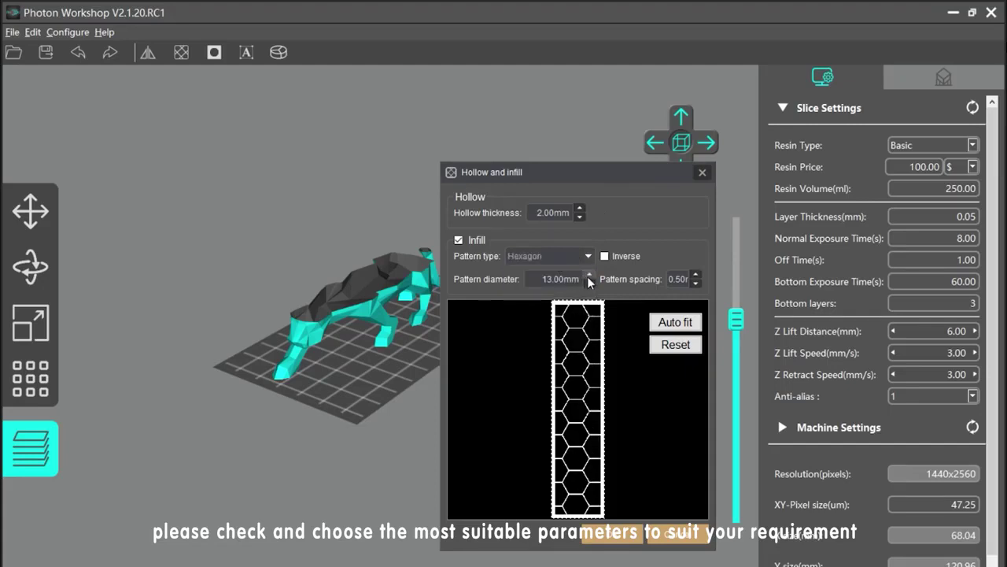
{"action": "left_click", "coordinate": [589, 276]}
{"action": "left_click_drag", "start_coordinate": [736, 318], "coordinate": [736, 228]}
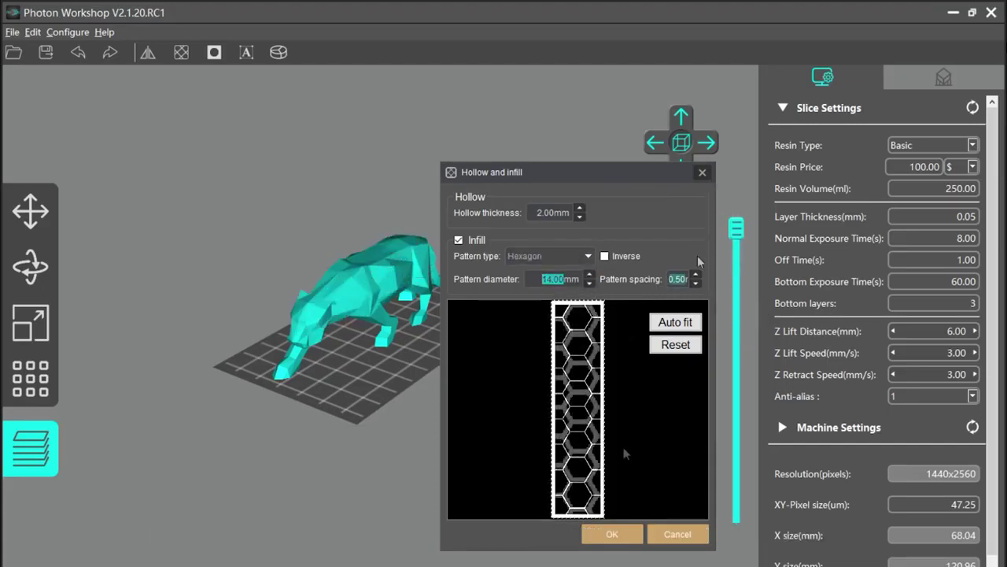
{"action": "left_click", "coordinate": [696, 274]}
{"action": "left_click", "coordinate": [696, 275]}
{"action": "left_click", "coordinate": [616, 534]}
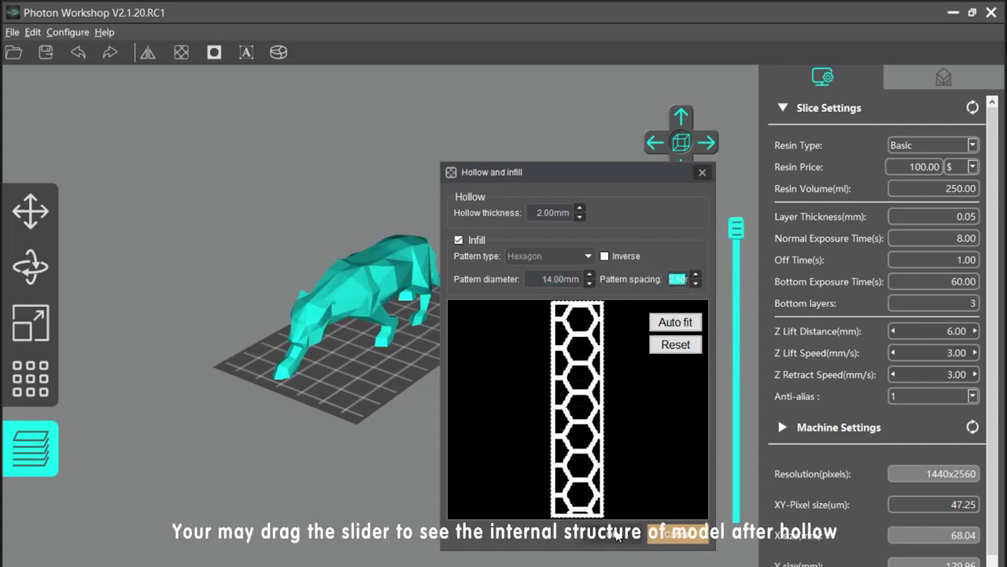
{"action": "left_click_drag", "start_coordinate": [737, 228], "coordinate": [737, 299]}
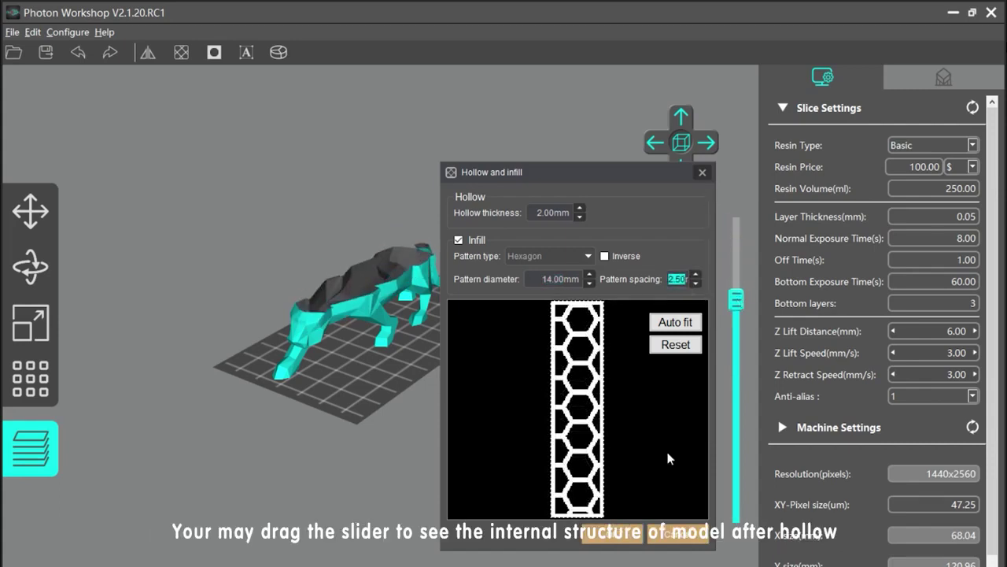
{"action": "left_click", "coordinate": [637, 535]}
{"action": "mouse_move", "coordinate": [740, 300]}
{"action": "left_mouse_down"}
{"action": "mouse_move", "coordinate": [741, 224]}
{"action": "mouse_move", "coordinate": [737, 353]}
{"action": "mouse_move", "coordinate": [735, 306]}
{"action": "left_mouse_up"}
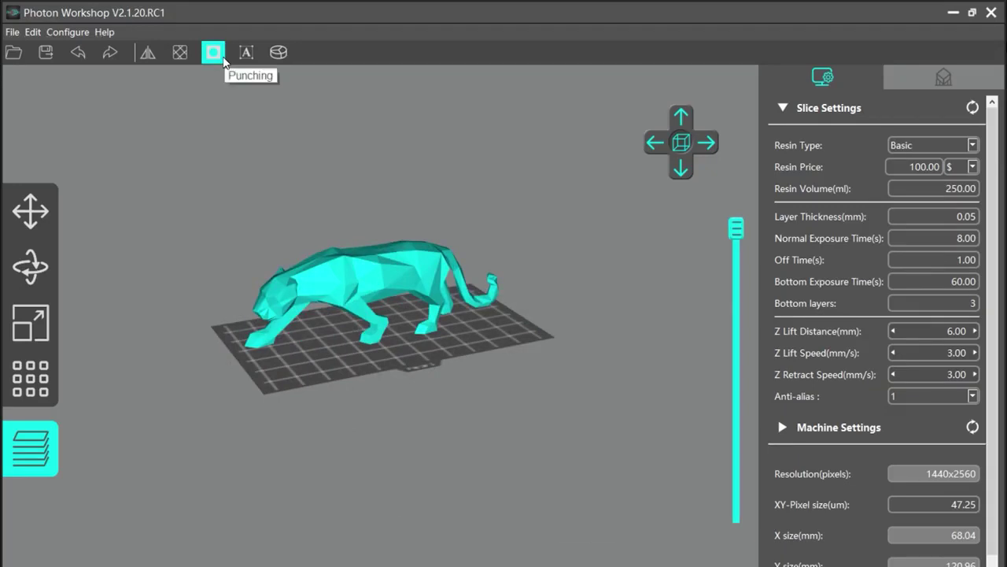
- Set the Punching outer diameter to 5.00mm and inner extend length to 30.00mm
{"action": "left_click", "coordinate": [222, 60]}
{"action": "left_click_drag", "start_coordinate": [732, 340], "coordinate": [793, 282]}
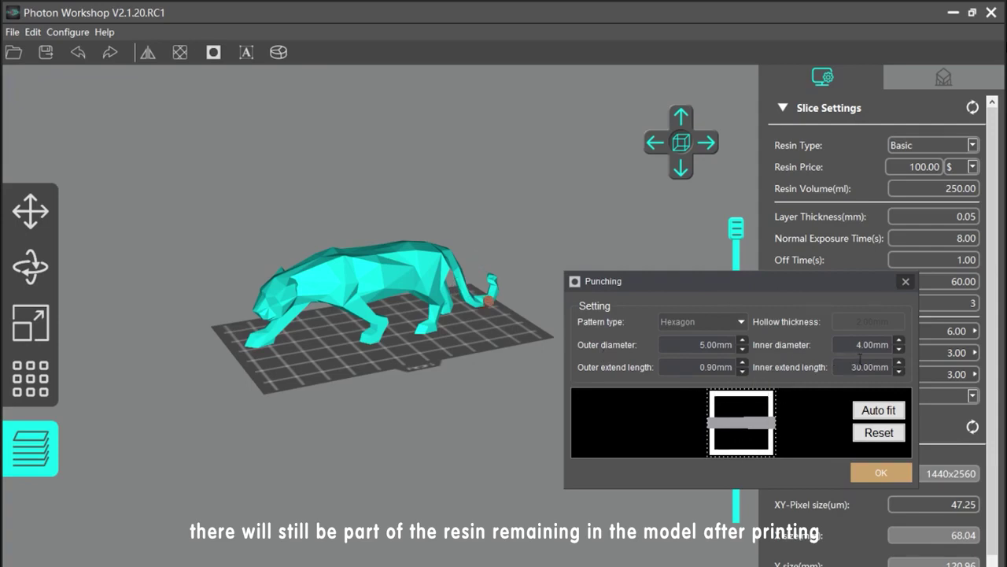
{"action": "double_click", "coordinate": [703, 344]}
{"action": "type", "text": "5"}
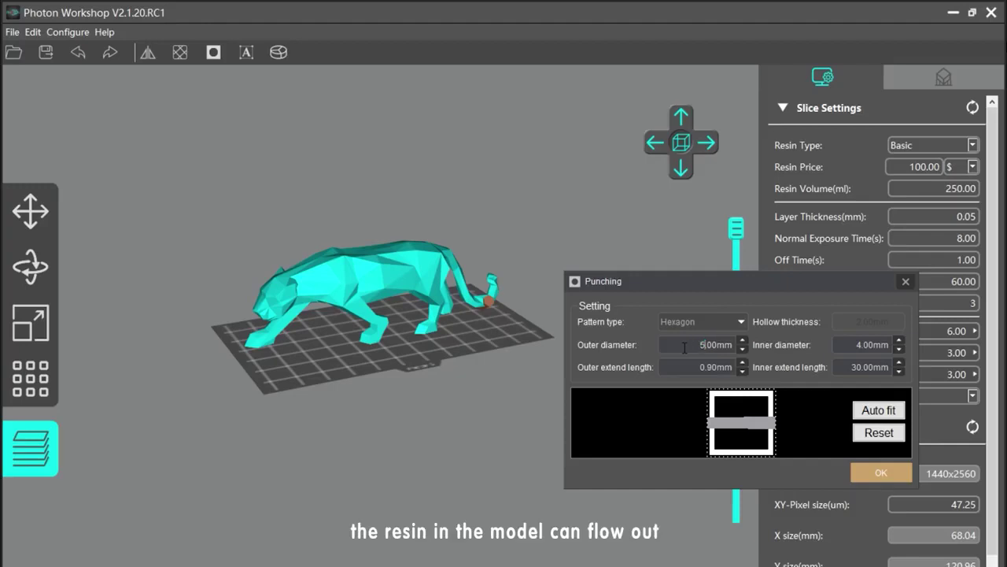
{"action": "type", "text": "0"}
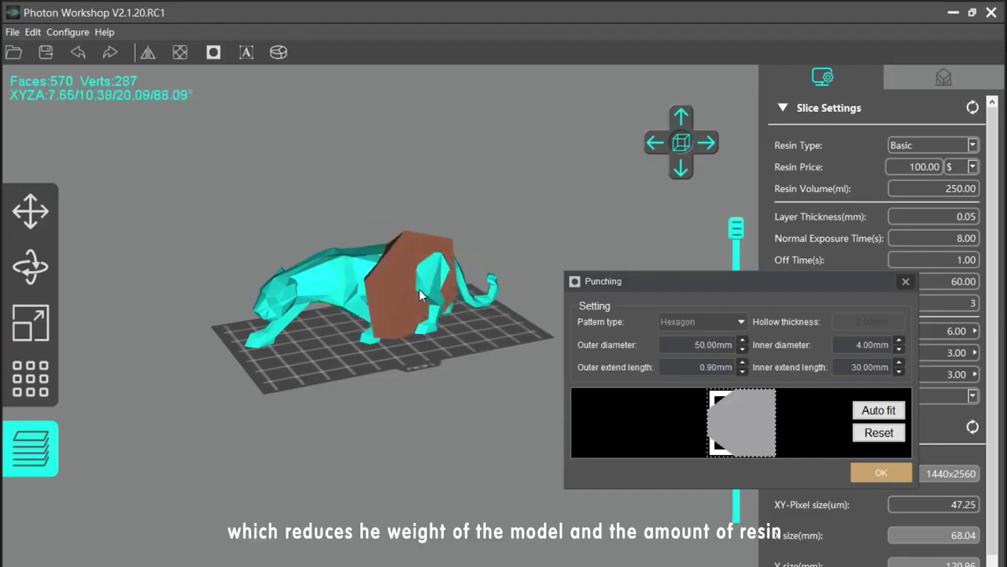
{"action": "key", "text": "BackSpace"}
{"action": "key", "text": "BackSpace"}
{"action": "type", "text": "10"}
{"action": "key", "text": "Return"}
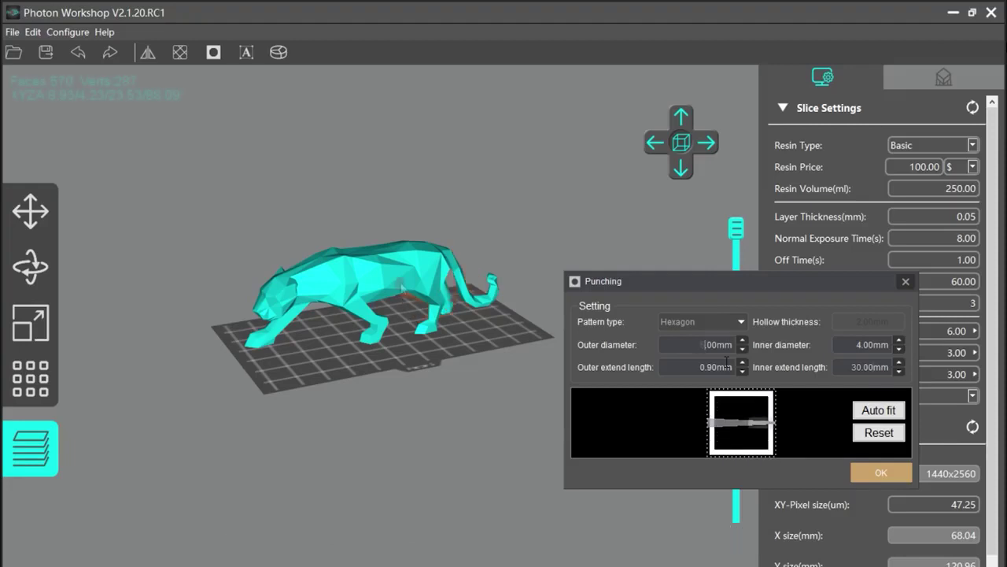
{"action": "type", "text": "30"}
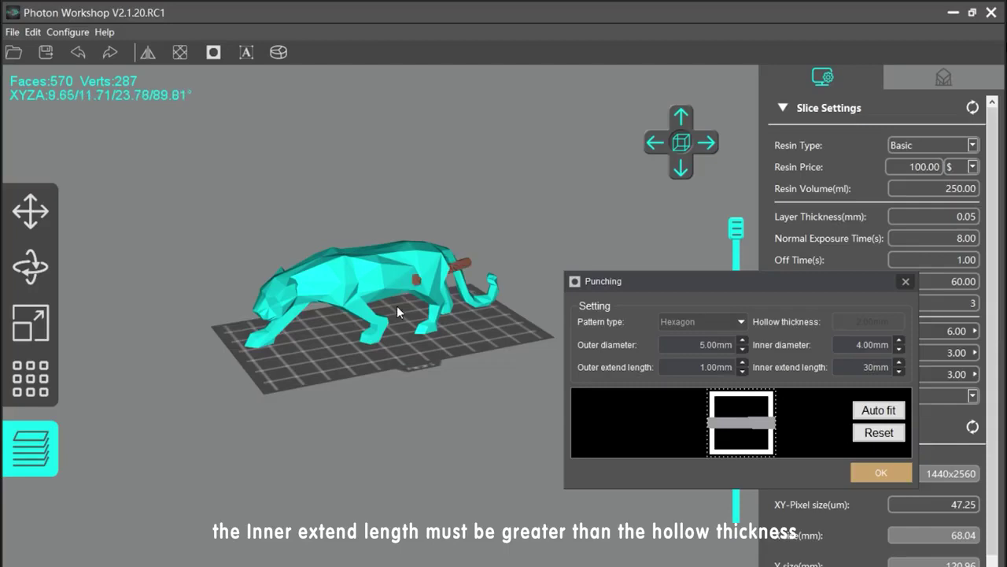
{"action": "key", "text": "Return"}
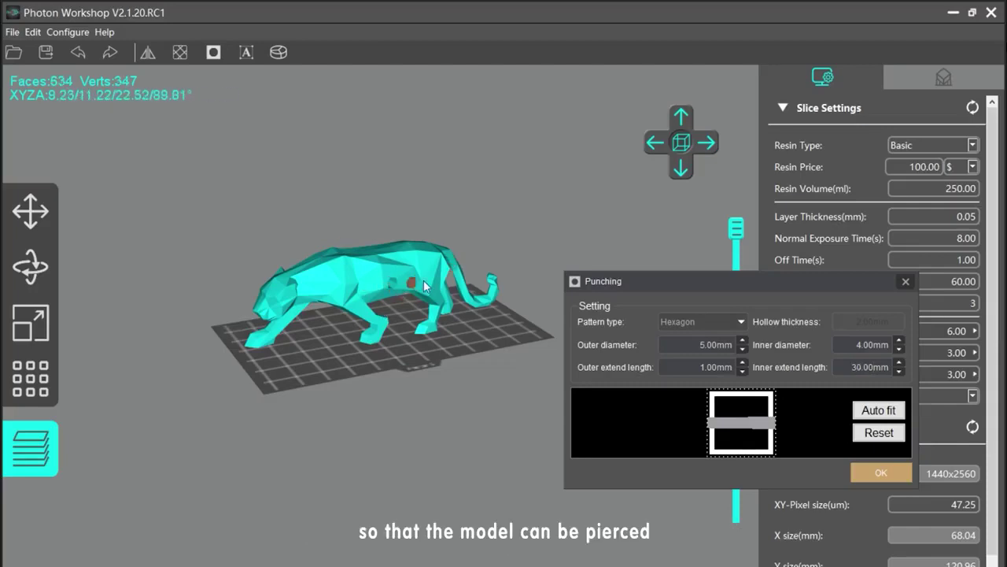
- Punch the drain hole into the panther's side and inspect it
{"action": "left_click", "coordinate": [881, 472]}
{"action": "left_click_drag", "start_coordinate": [477, 353], "coordinate": [438, 327]}
{"action": "scroll", "coordinate": [380, 268], "scroll_direction": "up", "scroll_amount": 1}
{"action": "scroll", "coordinate": [381, 268], "scroll_direction": "up", "scroll_amount": 4}
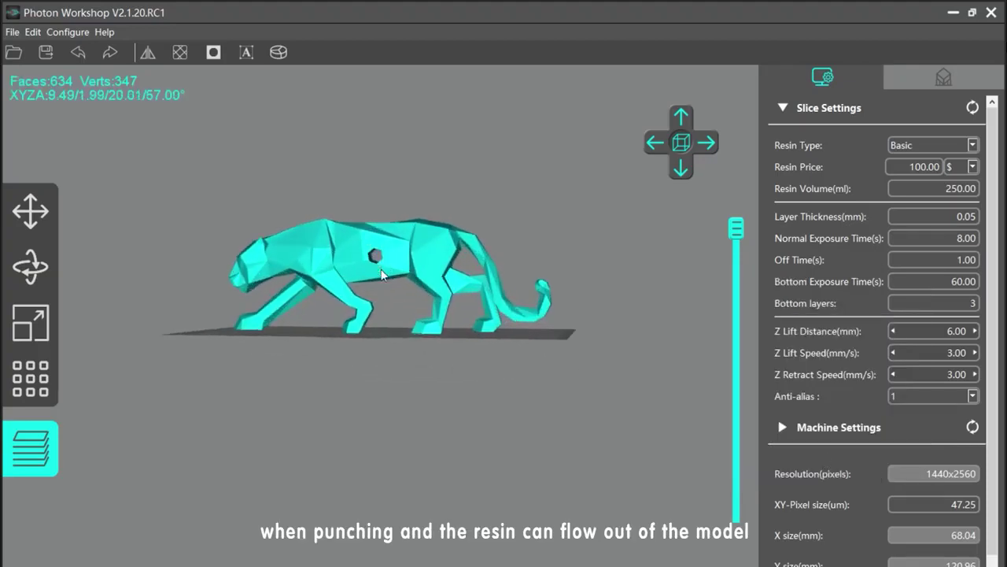
{"action": "scroll", "coordinate": [401, 258], "scroll_direction": "down", "scroll_amount": 2}
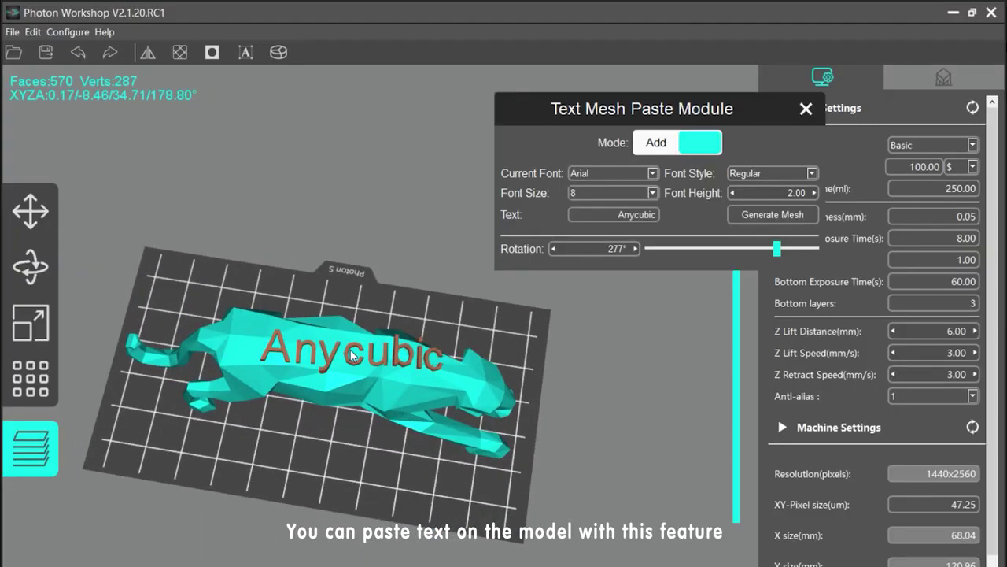
- Rotate the pasted Anycubic text to 271° along the panther's back
{"action": "left_click_drag", "start_coordinate": [778, 249], "coordinate": [772, 249]}
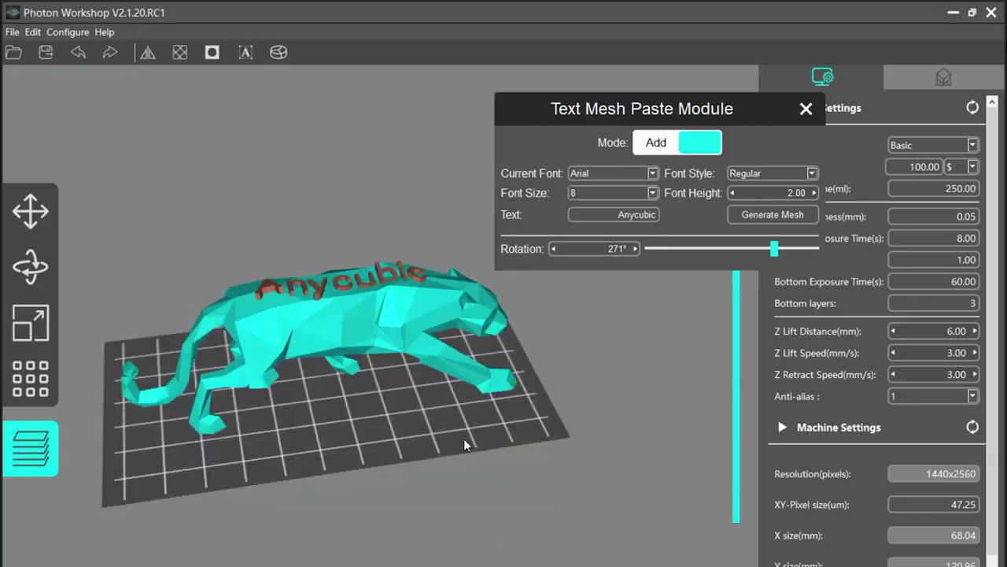
{"action": "left_click_drag", "start_coordinate": [463, 445], "coordinate": [251, 445]}
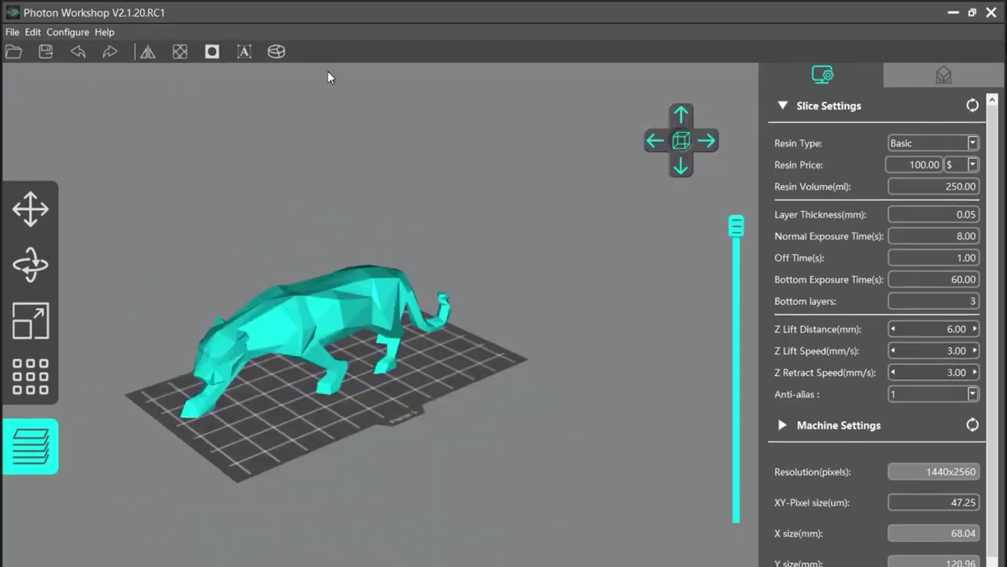
- Draw a vertical split plane through the middle of the hollowed panther, with Move 0.00 and zero rotation
{"action": "left_click", "coordinate": [276, 51]}
{"action": "left_click_drag", "start_coordinate": [551, 168], "coordinate": [627, 179]}
{"action": "left_click_drag", "start_coordinate": [432, 432], "coordinate": [389, 415]}
{"action": "left_click_drag", "start_coordinate": [364, 284], "coordinate": [351, 407]}
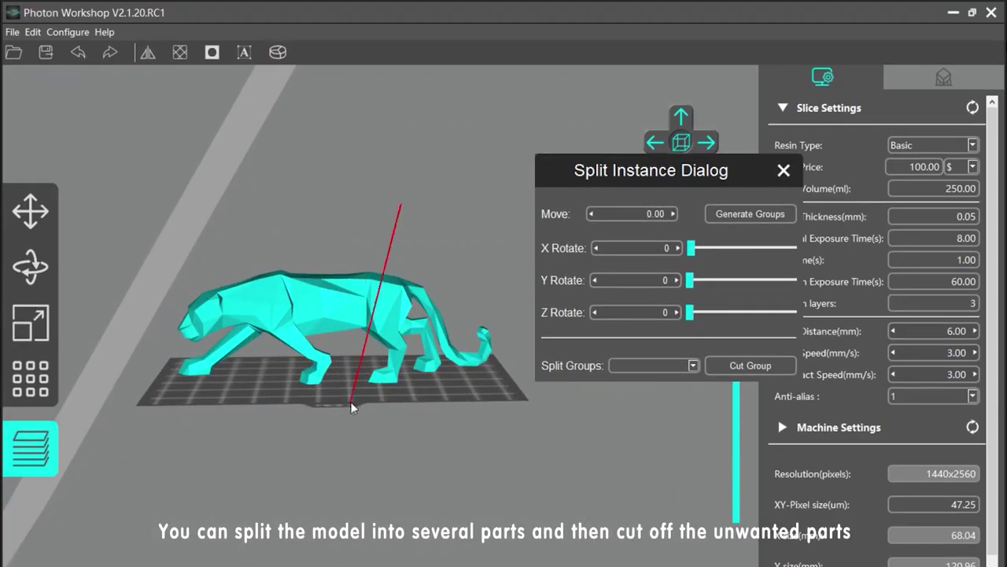
{"action": "left_click_drag", "start_coordinate": [349, 456], "coordinate": [350, 458]}
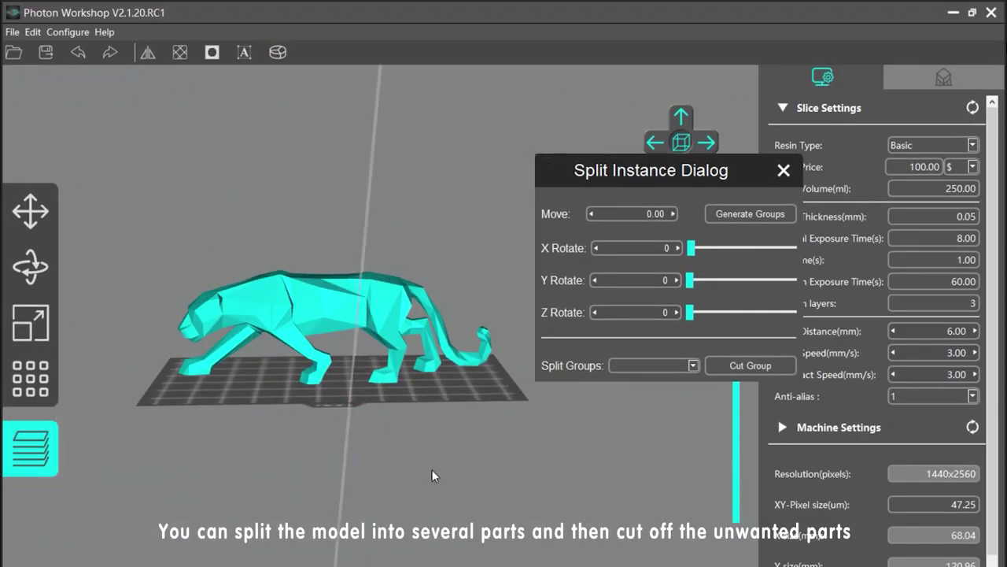